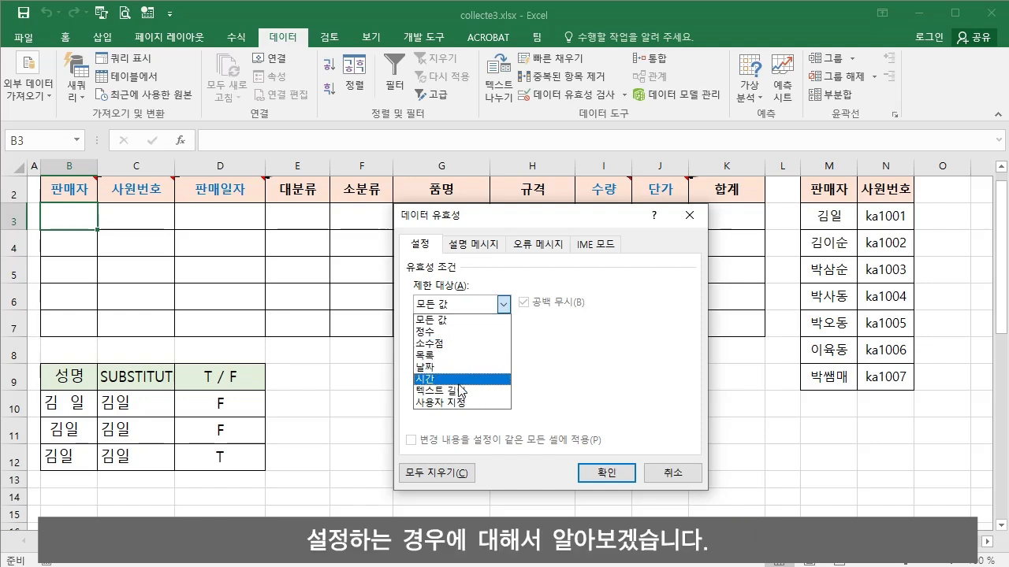
left_click(477, 356)
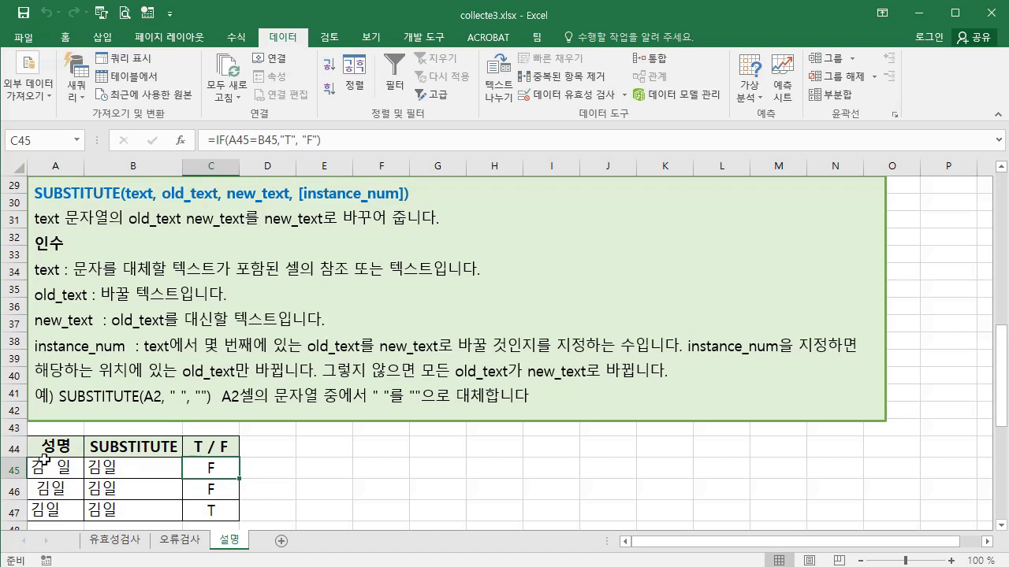
- Examine the SUBSTITUTE formulas in B45 and B47 and the IF comparison formulas in C45:C47 of the example table
left_click(128, 452)
left_click(131, 474)
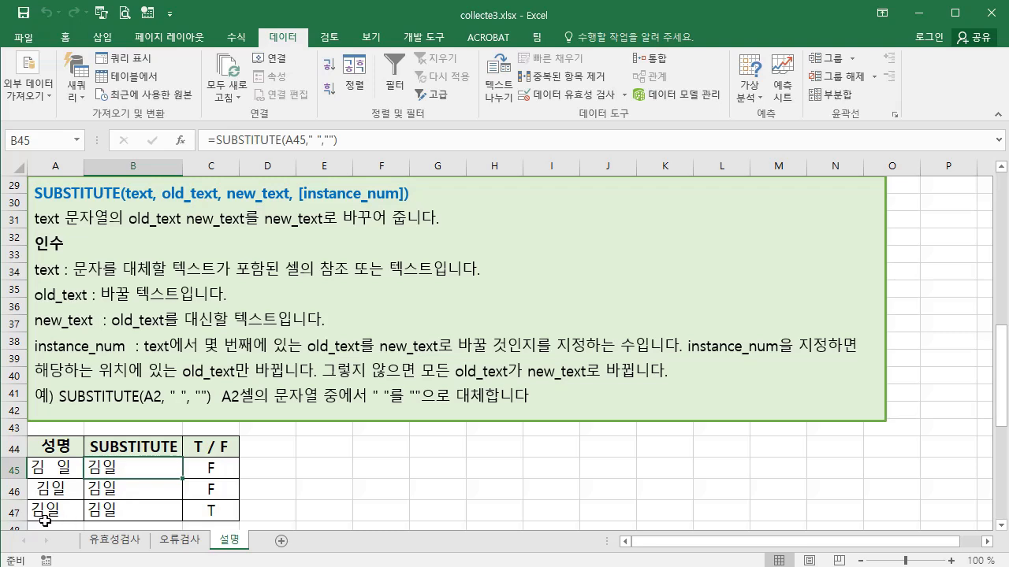
left_click(100, 516)
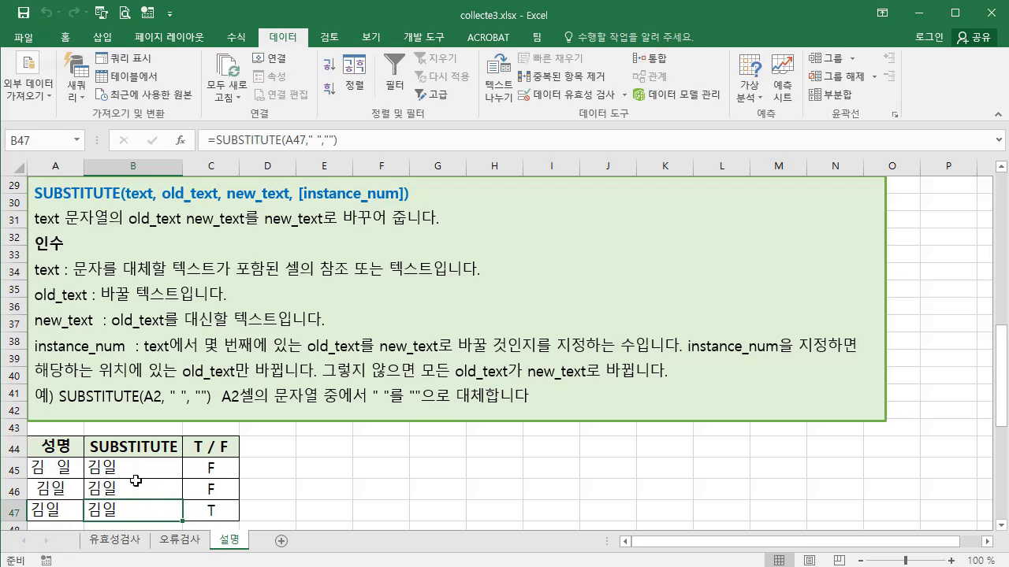
left_click(215, 474)
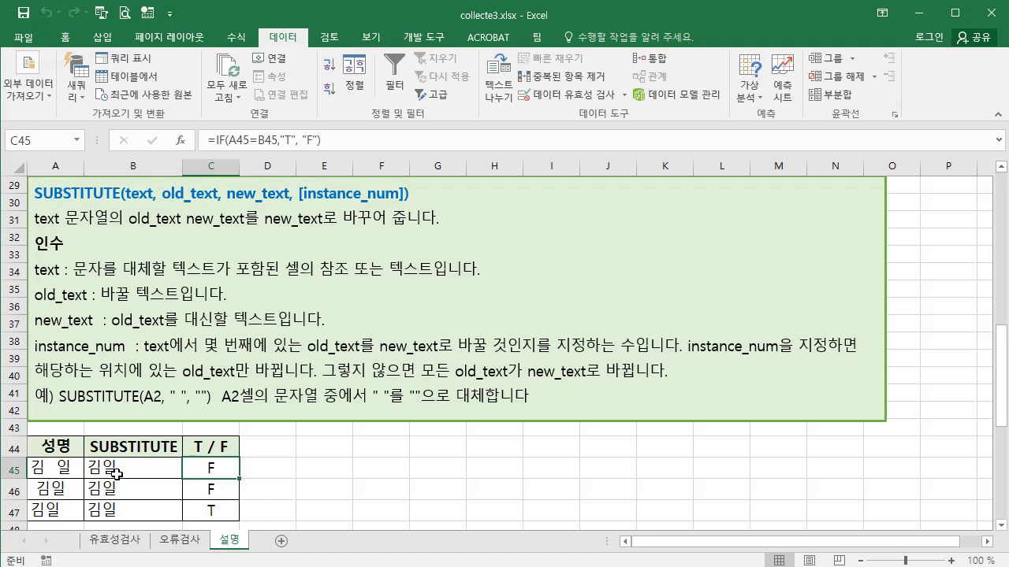
left_click(212, 491)
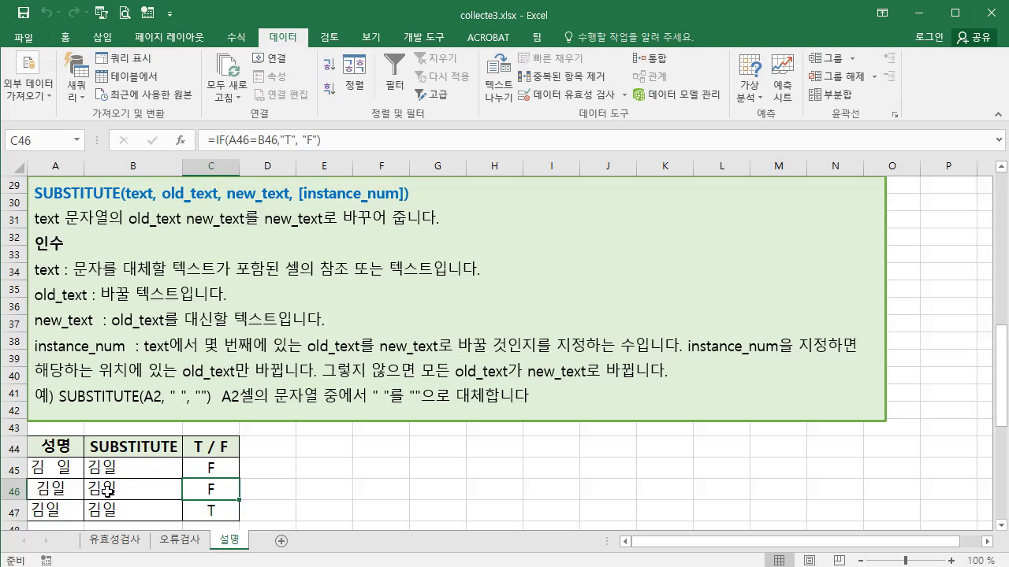
left_click(218, 518)
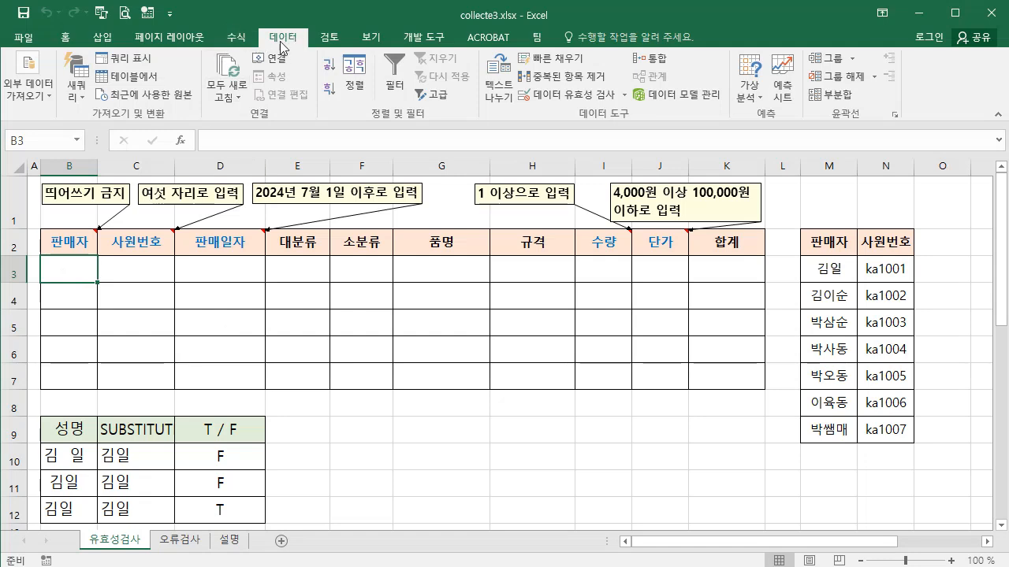
- Set a custom (사용자 지정) data validation rule for B3 with the formula =B3=SUBSTITUTE(B3, " ", "")
left_click(567, 94)
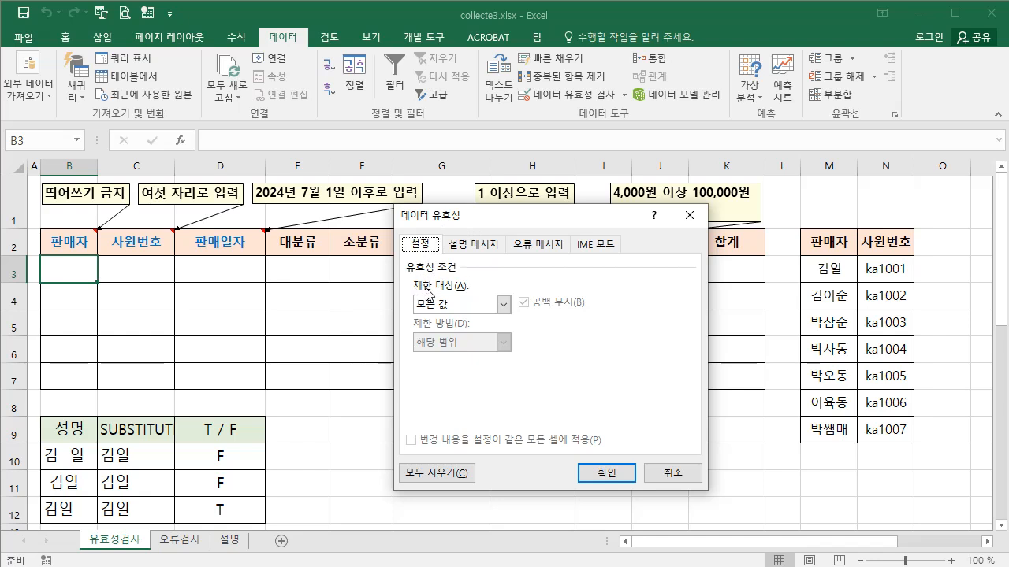
left_click(504, 304)
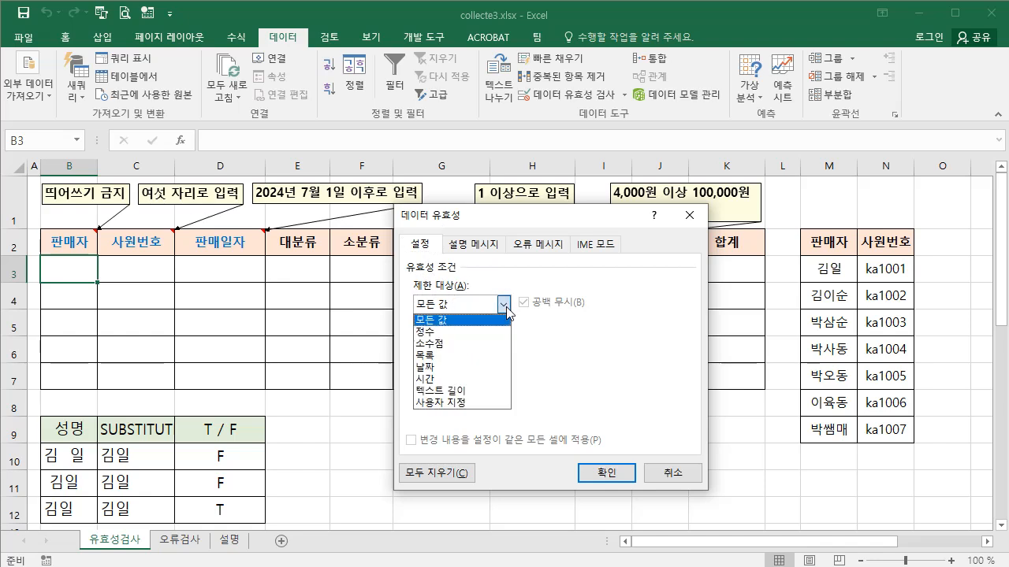
left_click(463, 403)
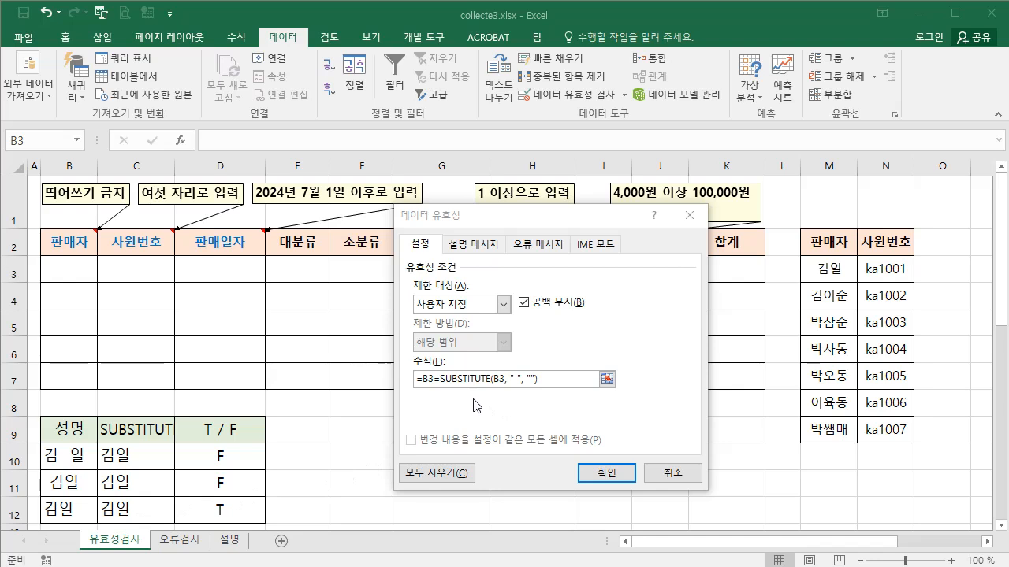
- Give B3's validation an error alert titled 입력오류 with the message 띄어쓰기하지 마시오. and apply the rule
left_click(540, 251)
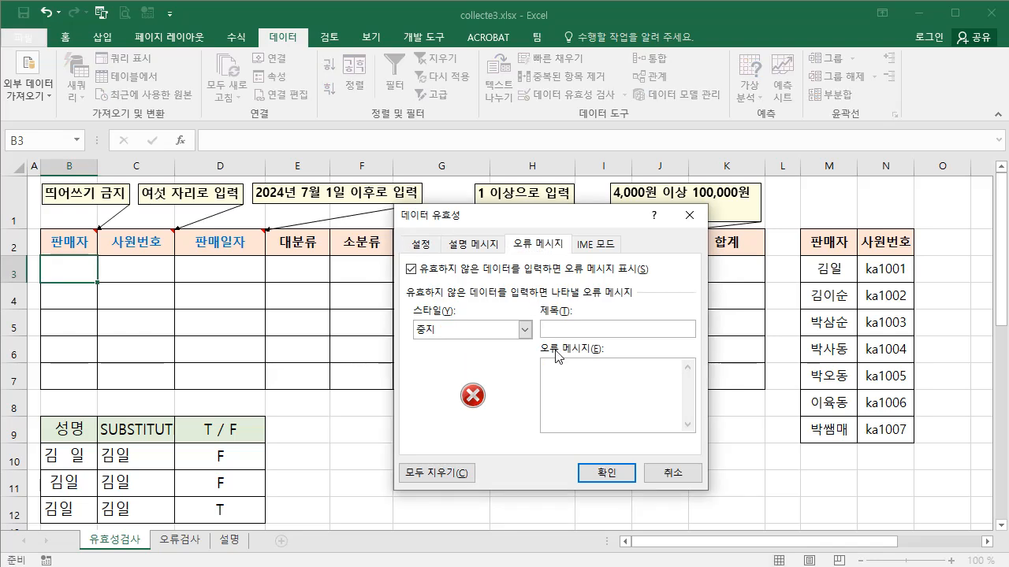
type("입력오류")
left_click(590, 392)
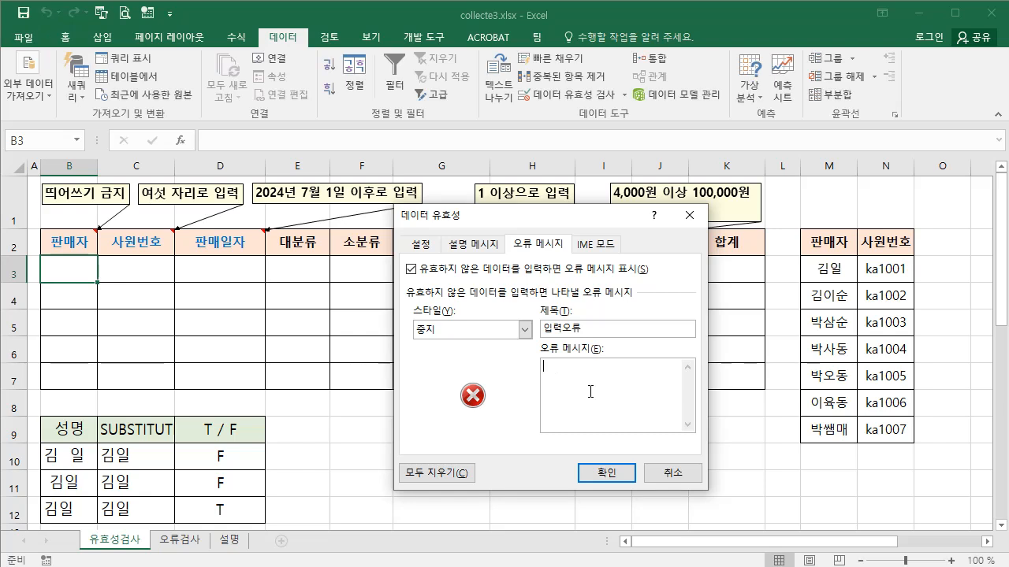
type("띄어쓰기하지 마시오.")
left_click(615, 478)
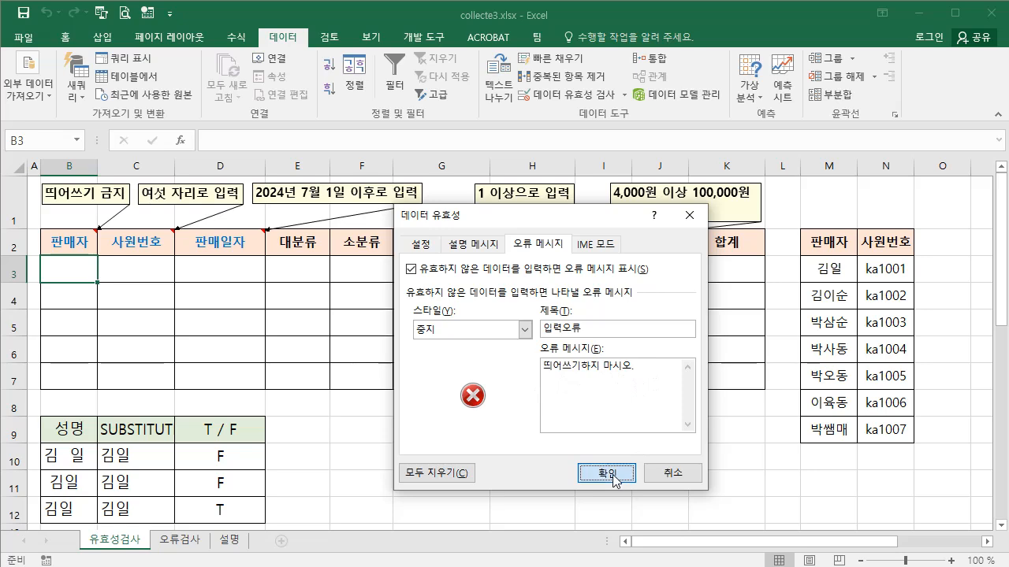
- Test B3's validation by entering a seller name with a space between surname and given name, and cancel the entry
left_click(67, 274)
type("김")
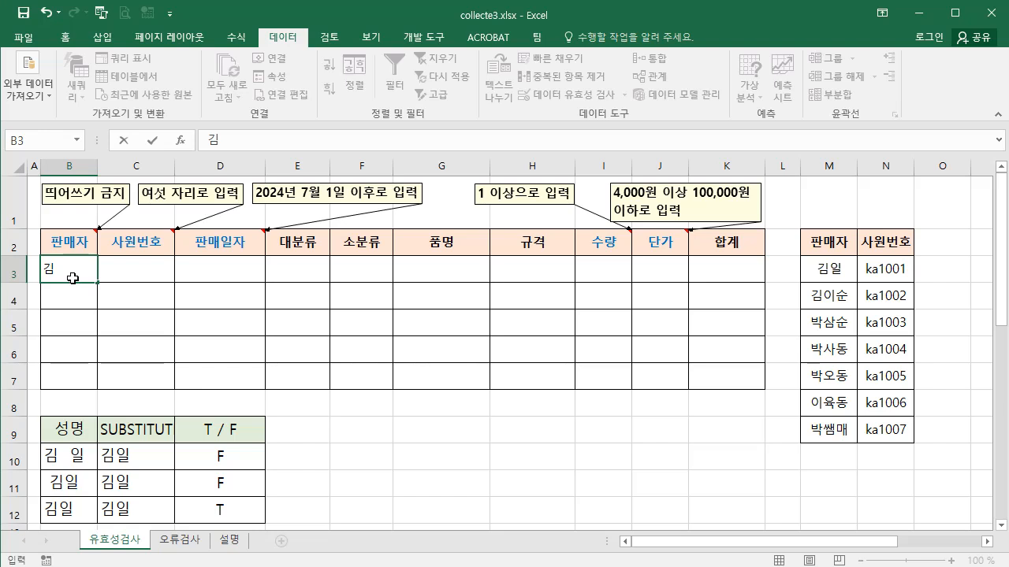
type(" 일")
key("Return")
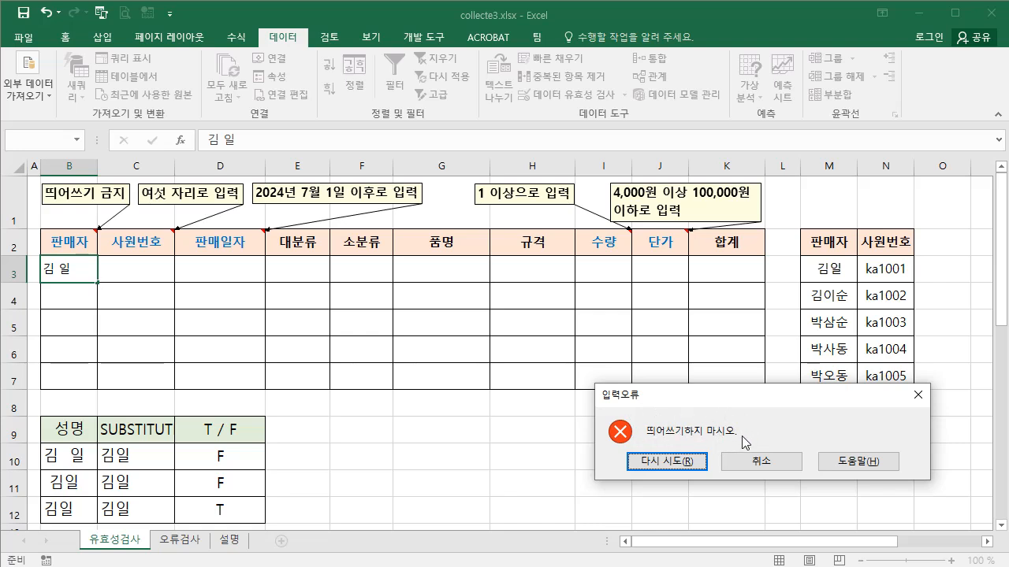
left_click(775, 468)
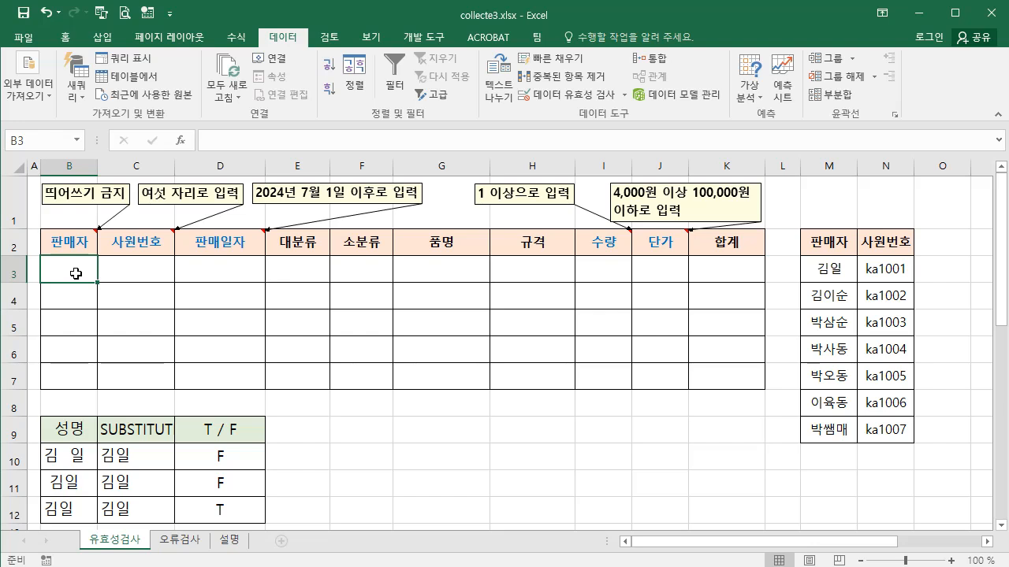
- Test B3's validation with a leading space and a trailing space around the seller name, cancelling each entry
type("김일")
key("Return")
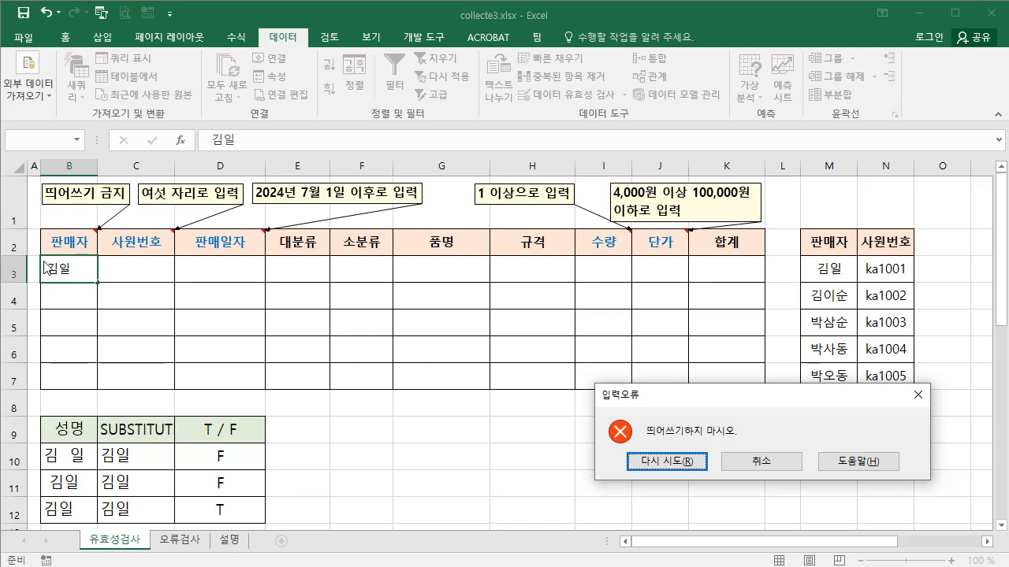
left_click(761, 462)
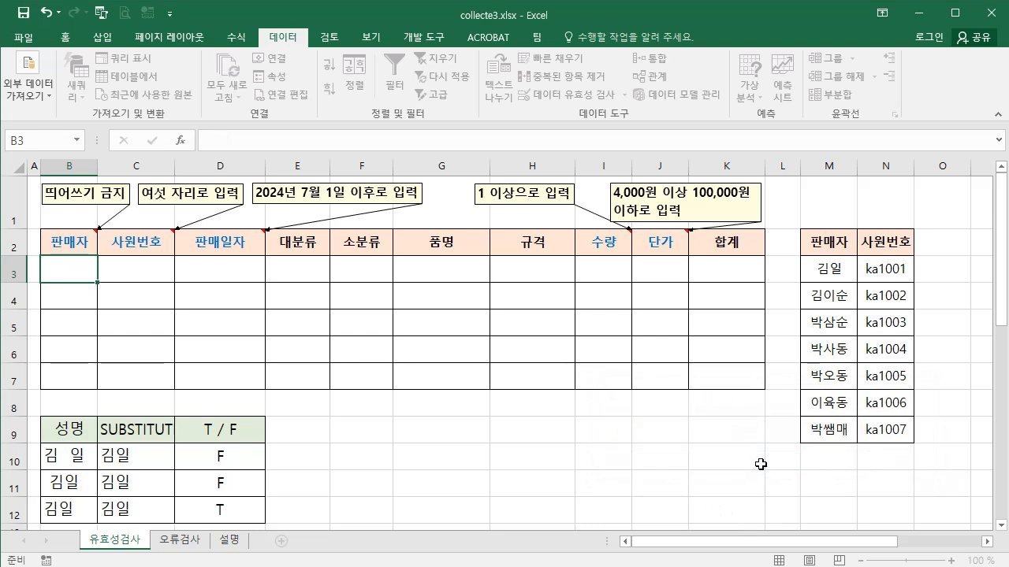
type("ㄱㅣㅁ일")
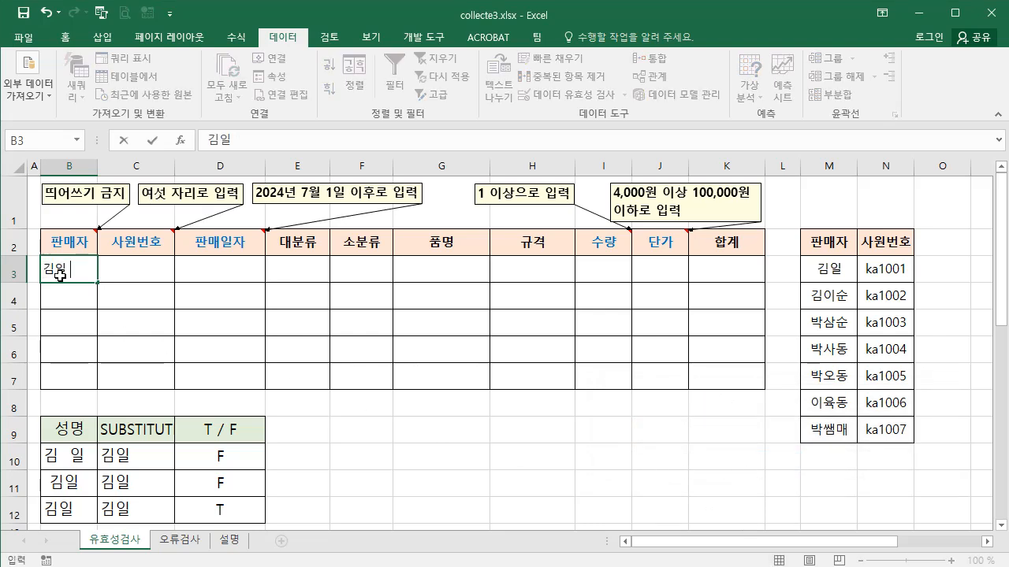
key("Return")
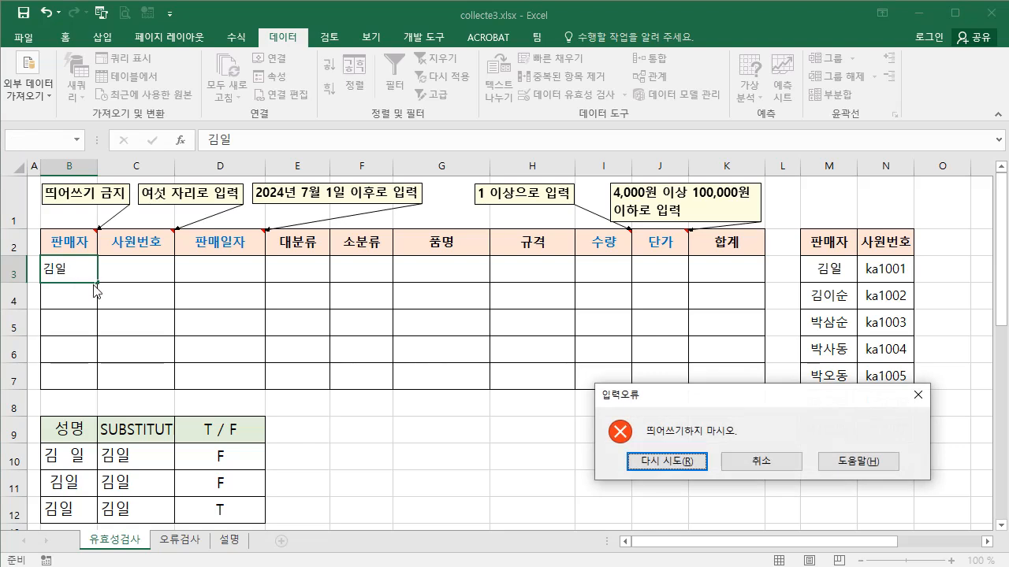
left_click(741, 463)
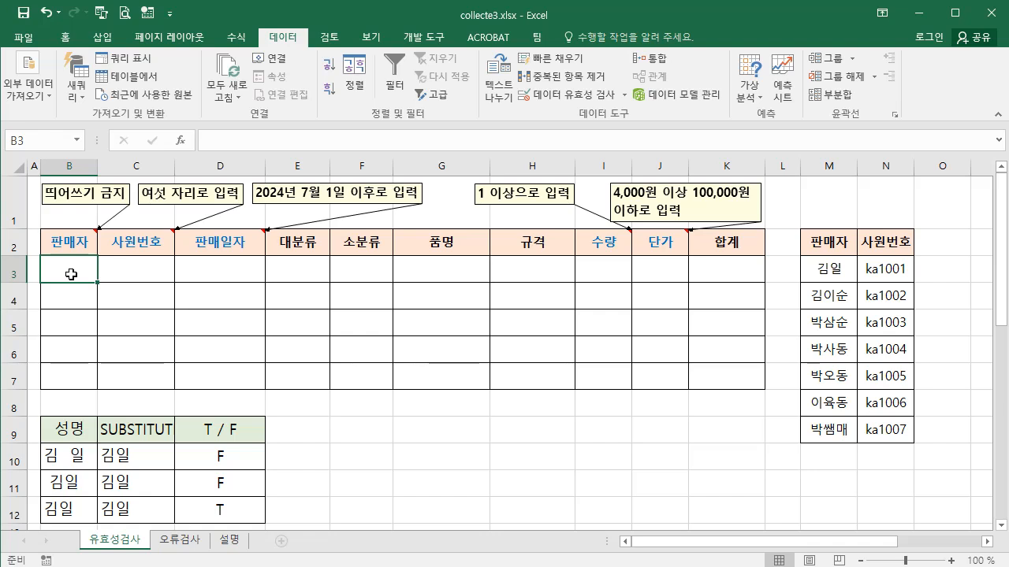
- Test B3's validation by entering the seller name without any spaces
type("김일")
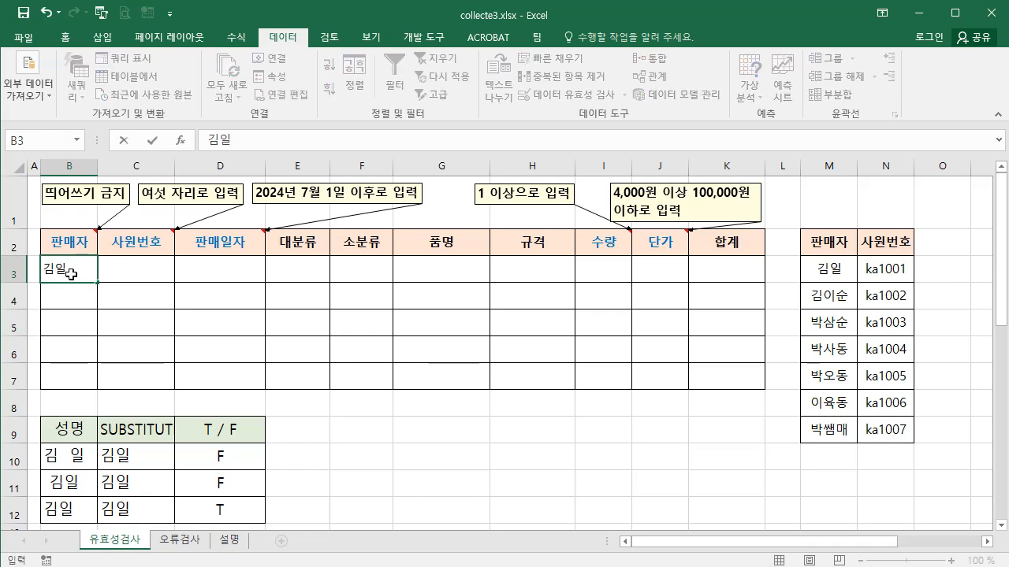
key("Return")
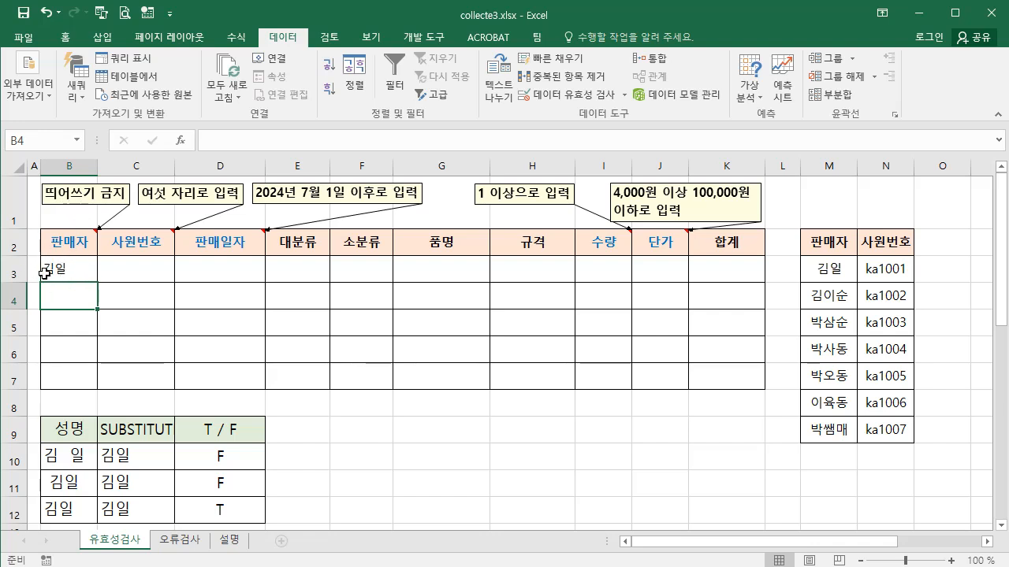
- Clear the contents of B3 and copy its validation rule down through B7 with the fill handle
left_click(71, 271)
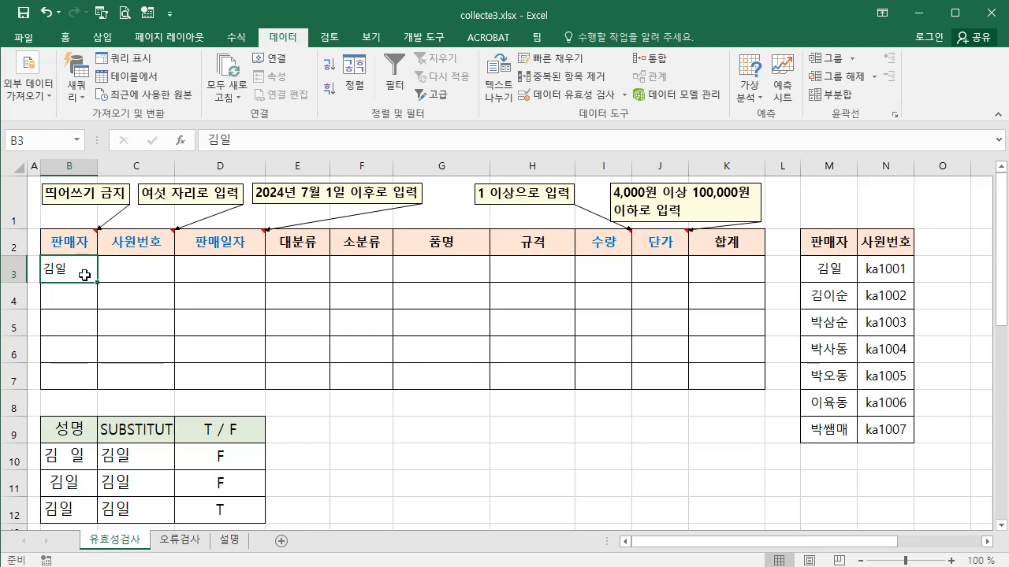
key("Delete")
left_click_drag(98, 282, 101, 386)
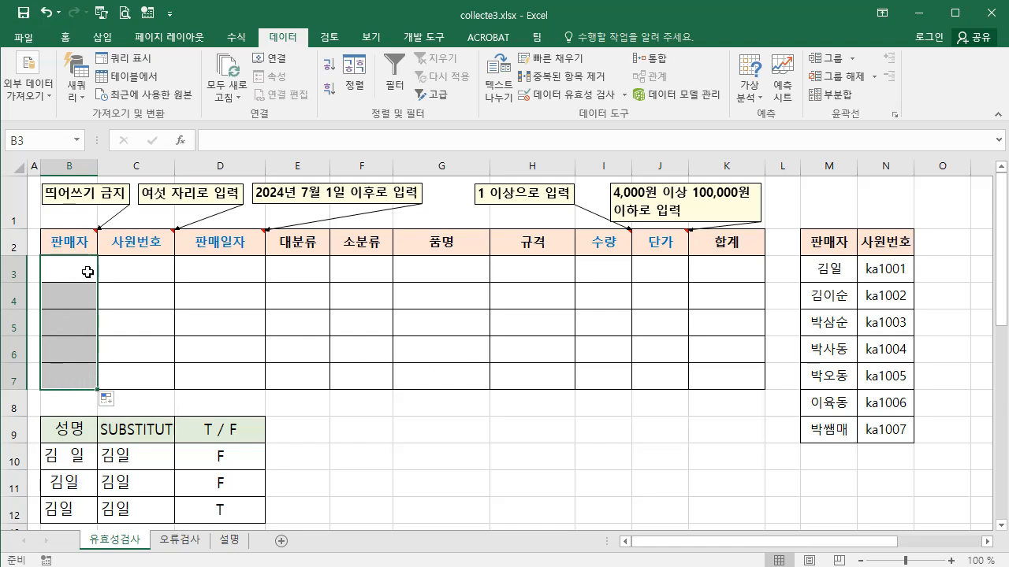
- Test the copied validation in B7 by entering a seller name with a space after the surname, and cancel the entry
left_click(65, 379)
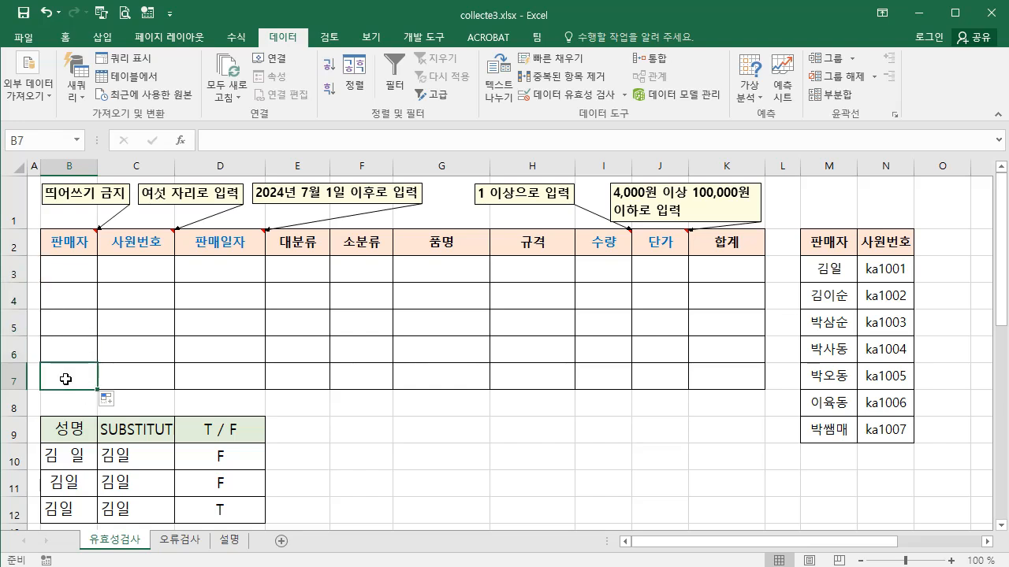
type("박")
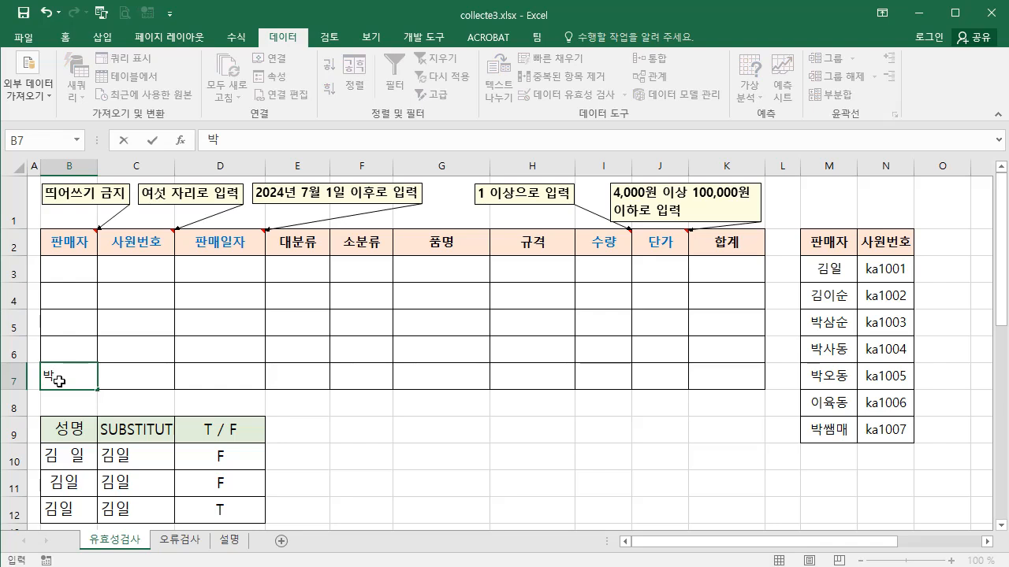
type(" 쌤매")
key("Return")
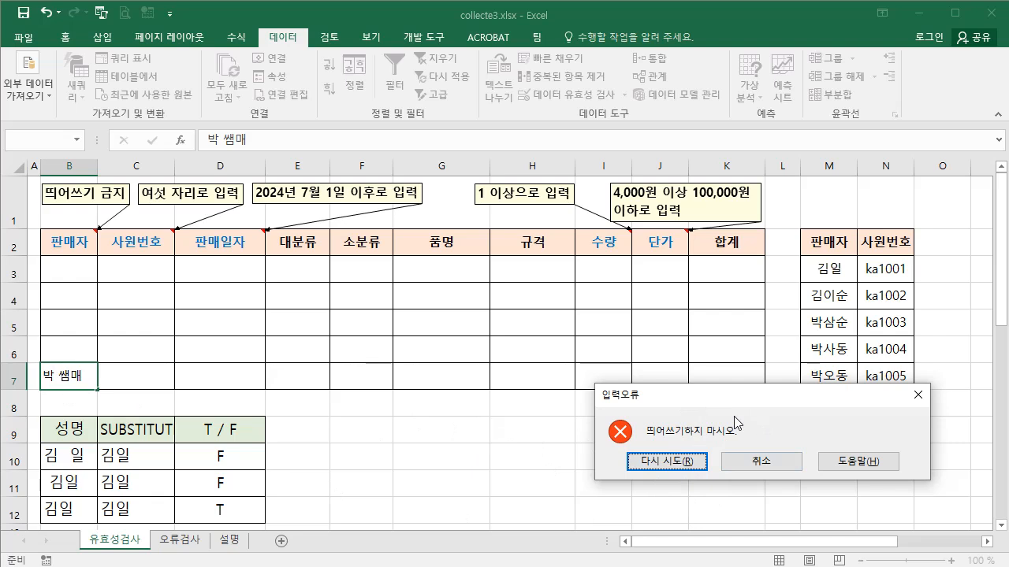
left_click(762, 463)
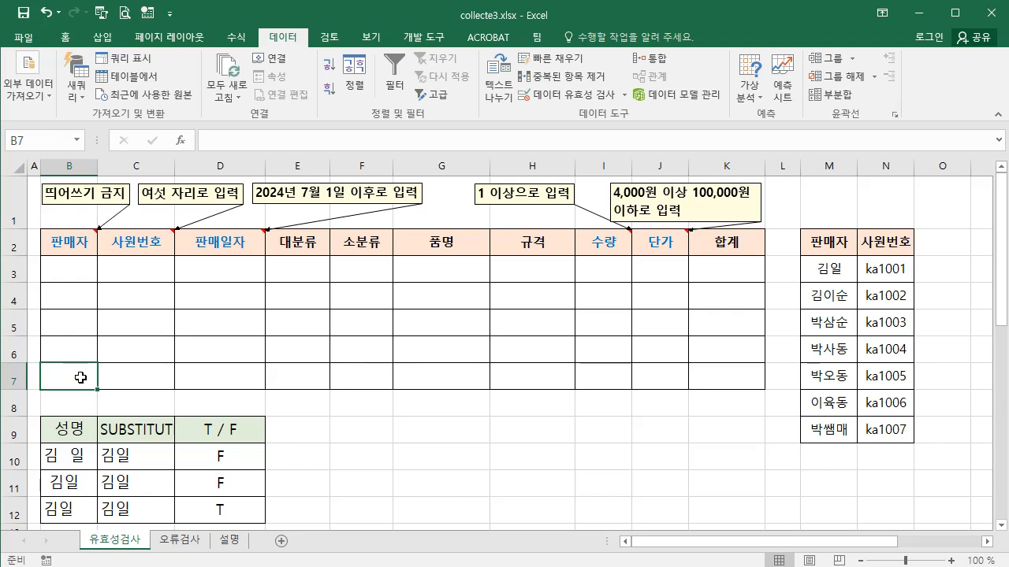
- Enter the last listed seller's name without spaces in B7
type("박쌤매")
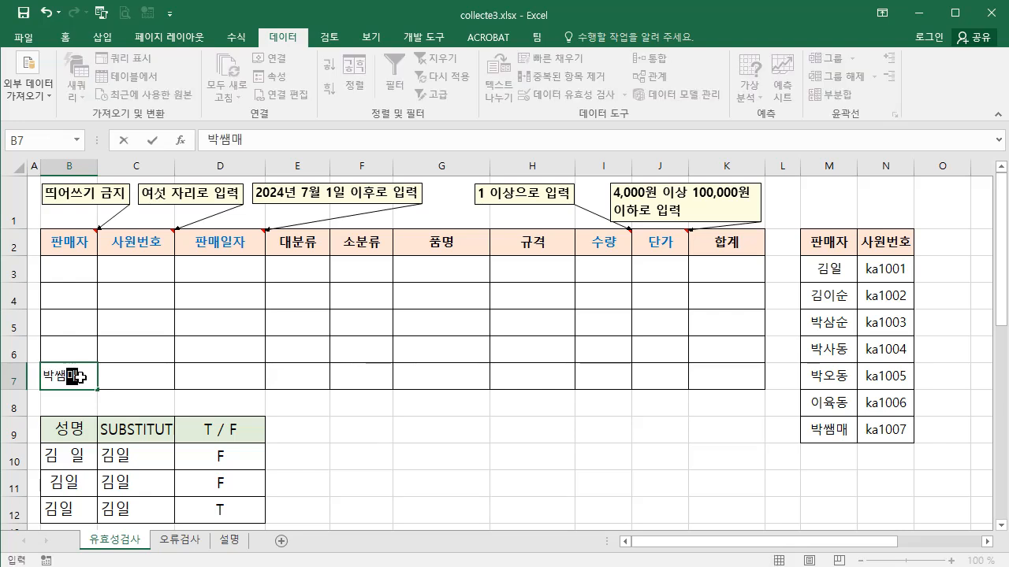
key("Return")
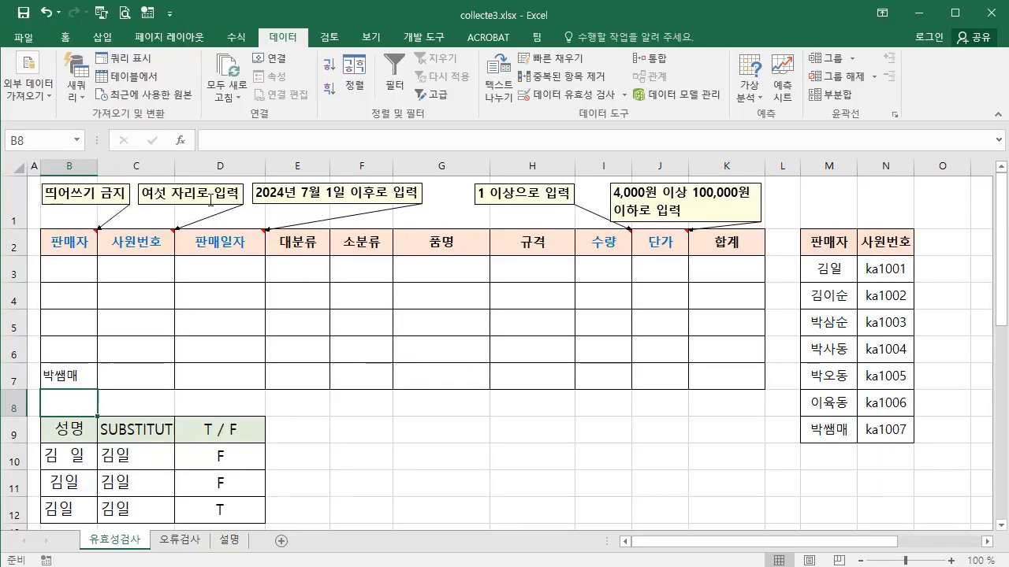
- Set a data validation rule on C3 requiring a text length equal to 6
left_click(143, 271)
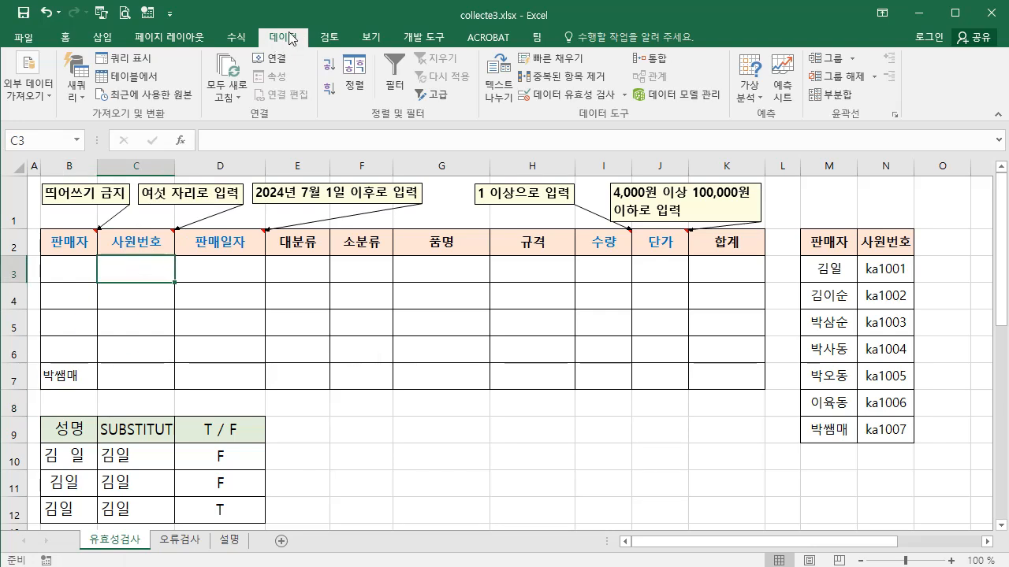
left_click(573, 96)
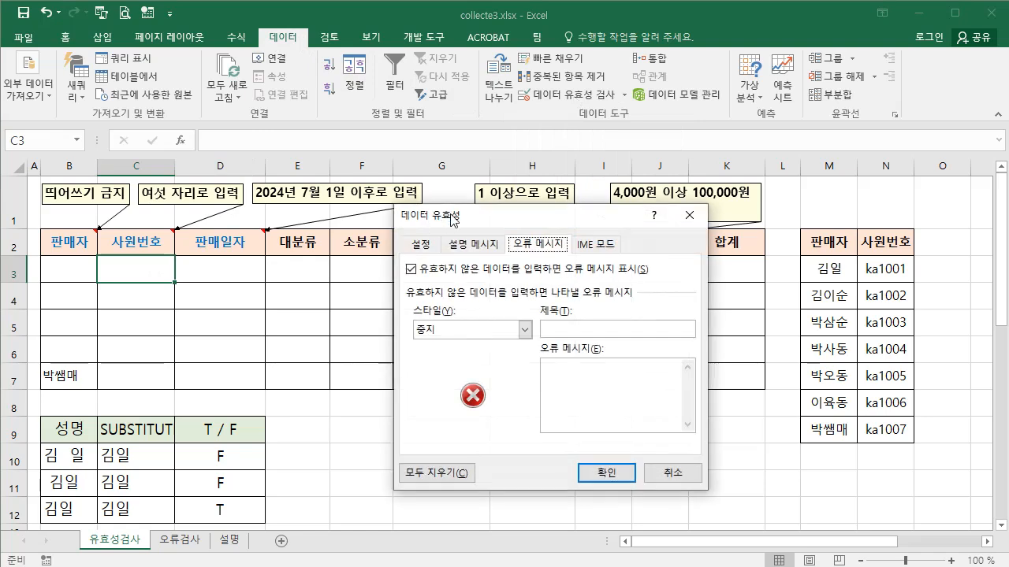
left_click(423, 248)
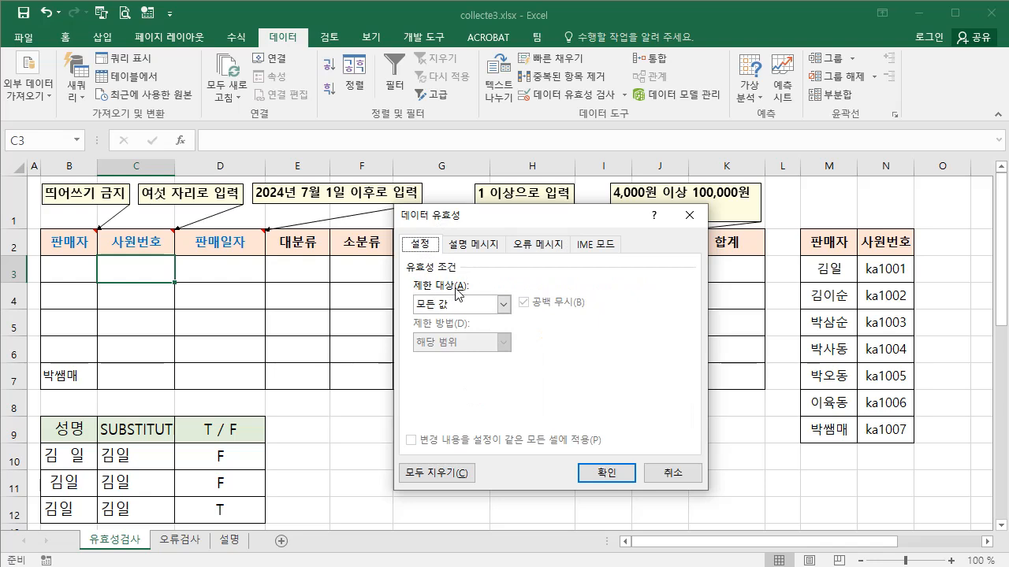
left_click(504, 304)
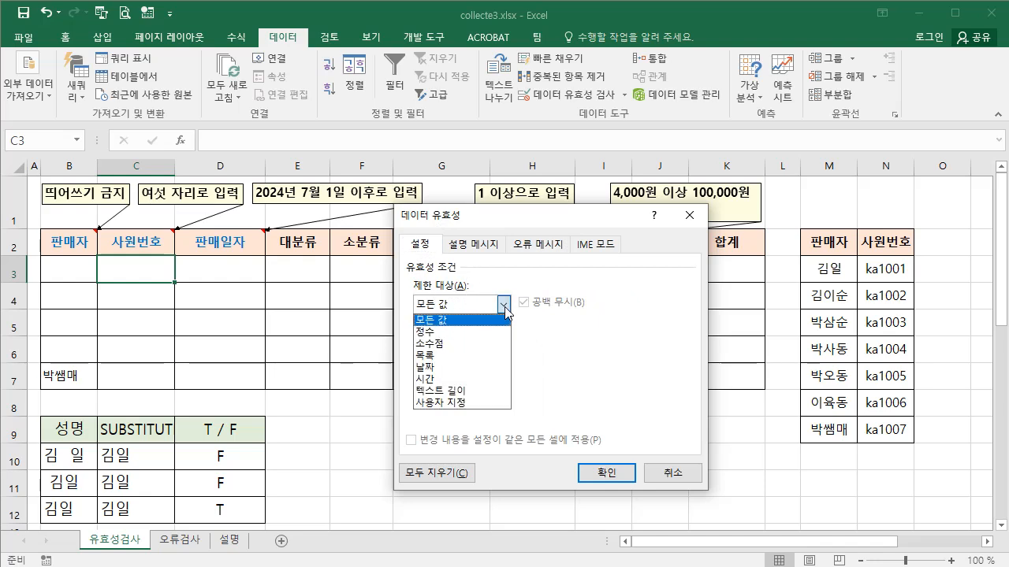
left_click(466, 390)
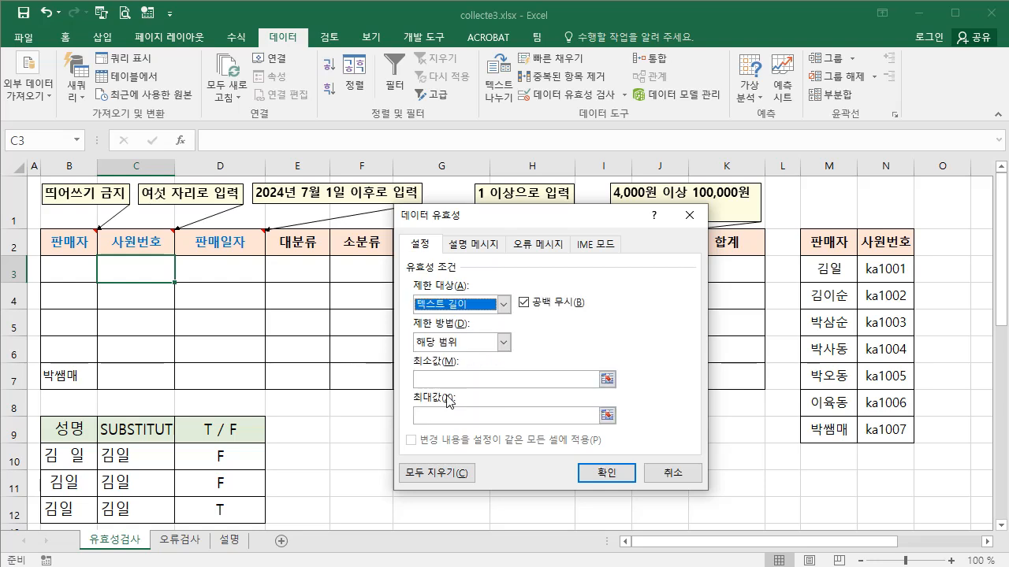
left_click(504, 342)
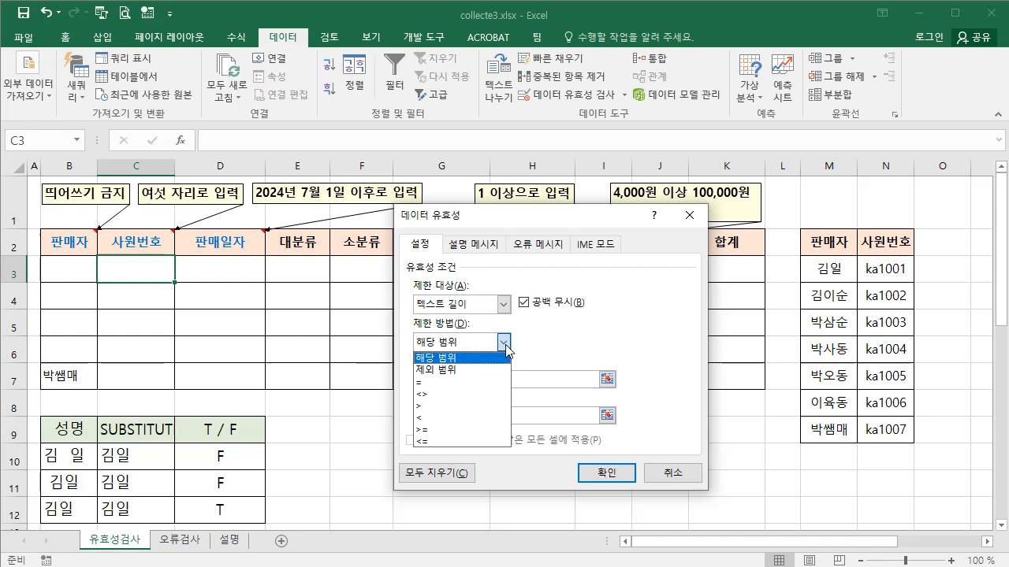
left_click(439, 383)
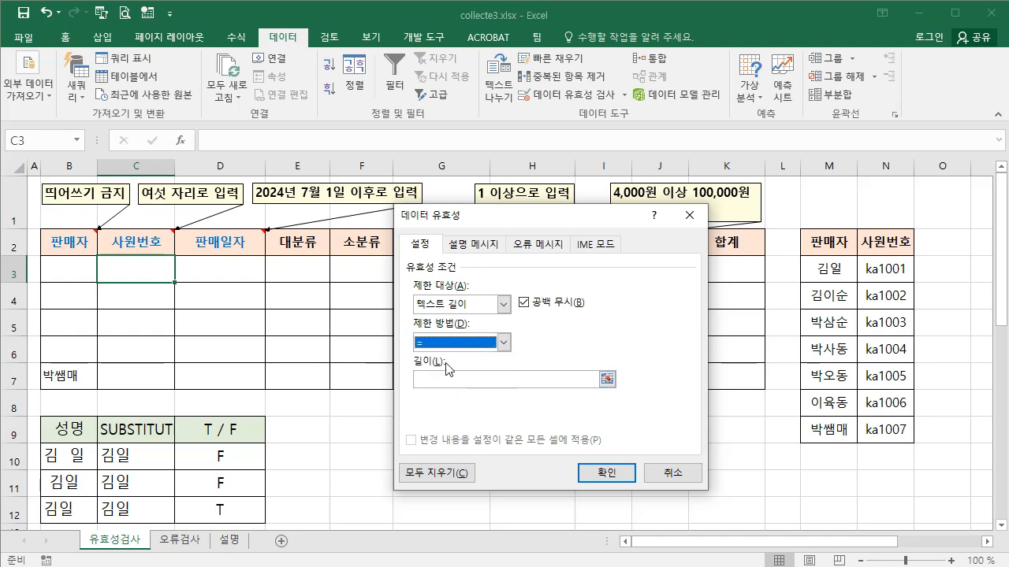
left_click(426, 385)
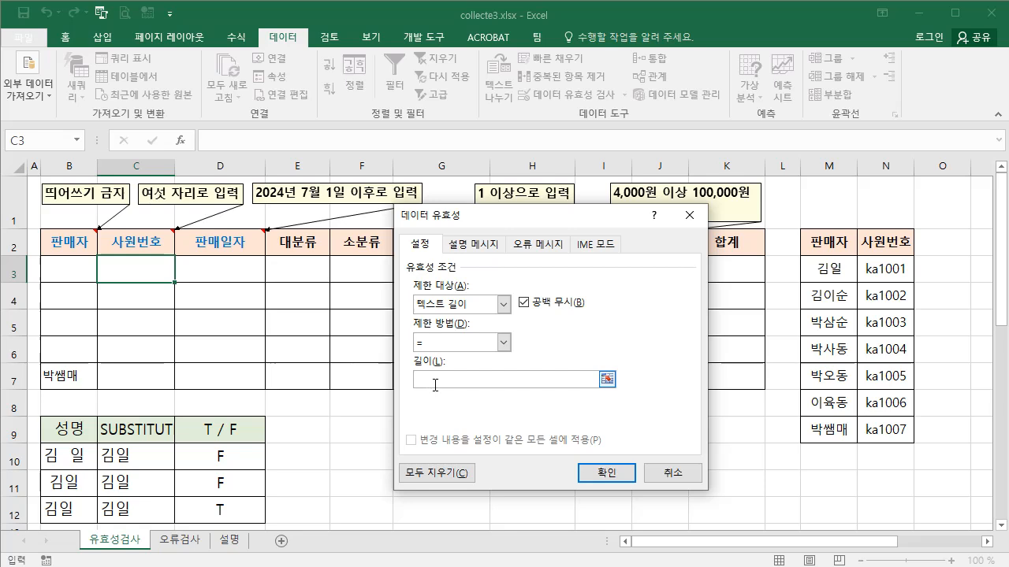
type("6")
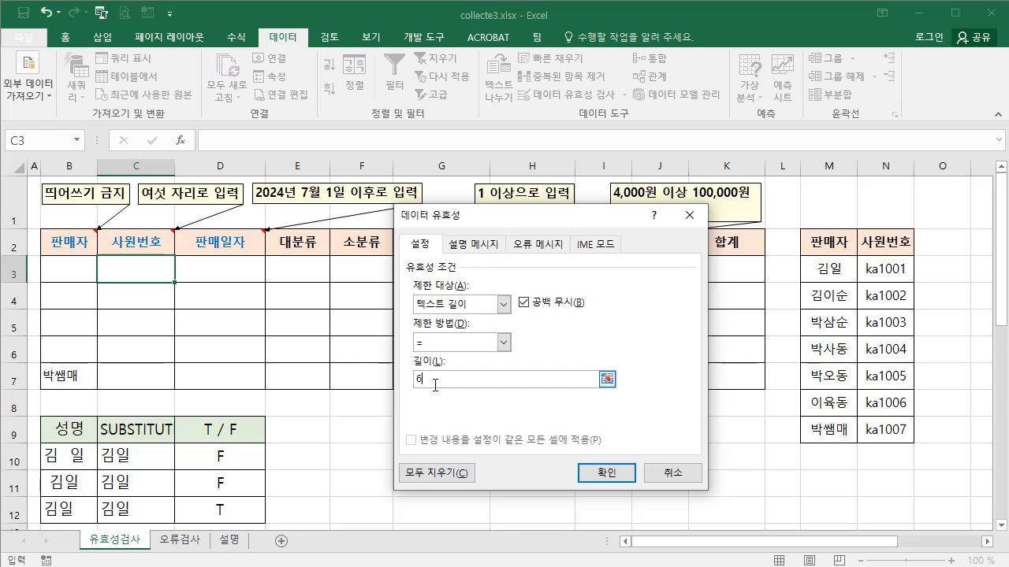
- Give C3's rule an error alert titled "오류 안내" with the message "여섯 자리로 입력하시오." and apply the validation
left_click(540, 245)
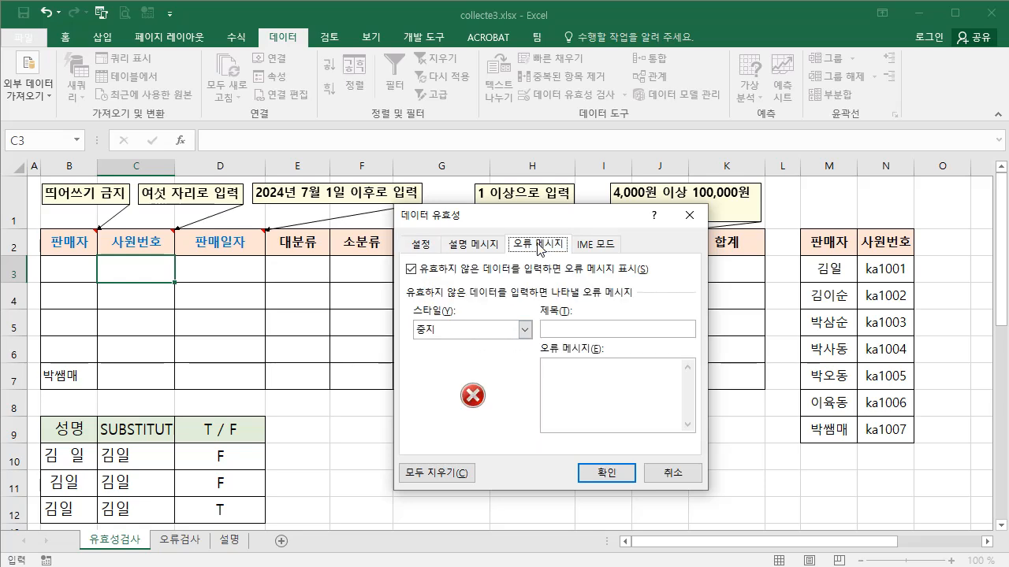
left_click(553, 330)
type("오류 안내")
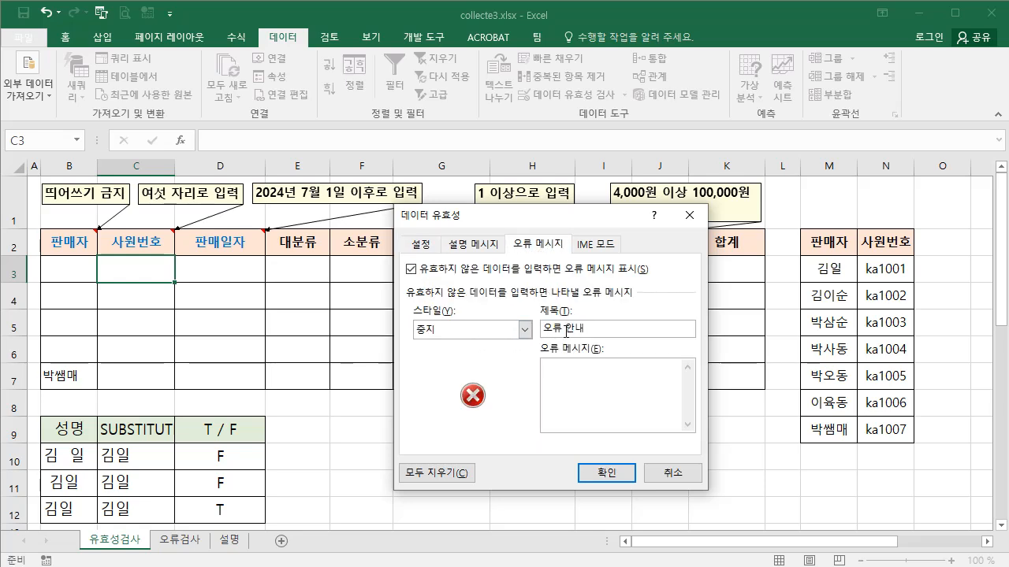
left_click(544, 369)
type("여섯 자리로 입력하시오.")
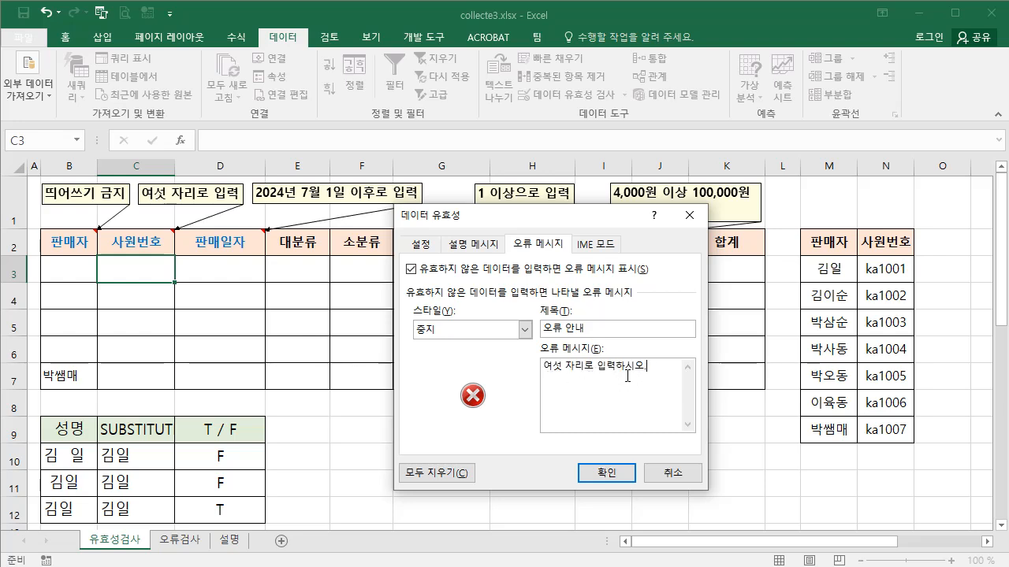
left_click(609, 477)
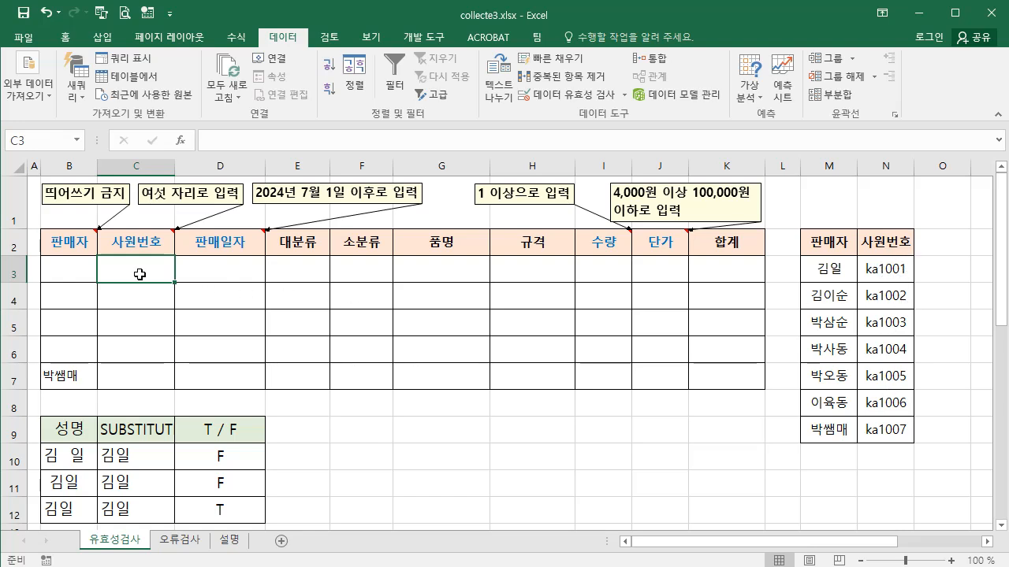
- Test C3's validation with a four-digit employee number, cancel that entry, and enter the first listed six-character employee number
type("1001")
key("Return")
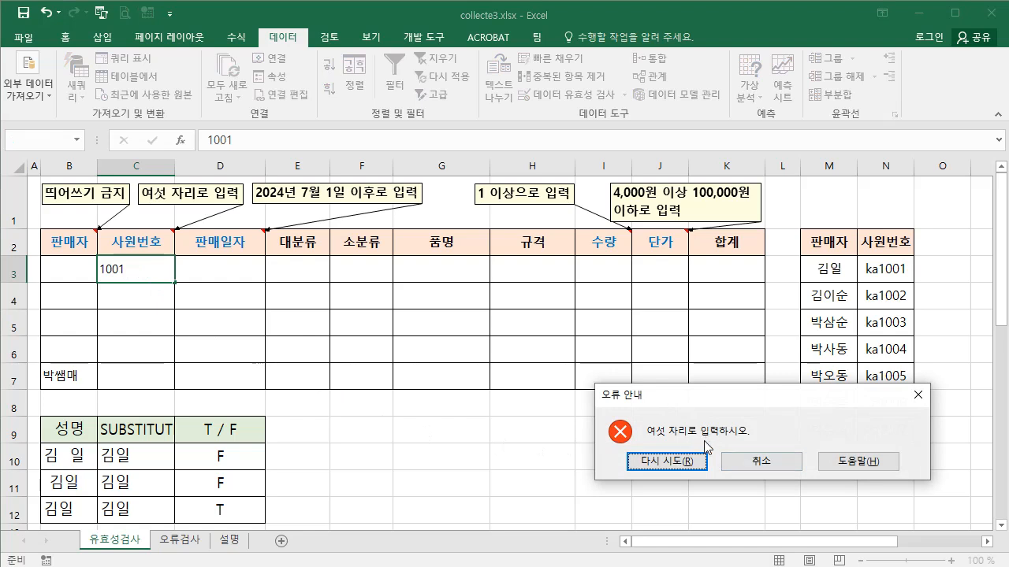
left_click(761, 465)
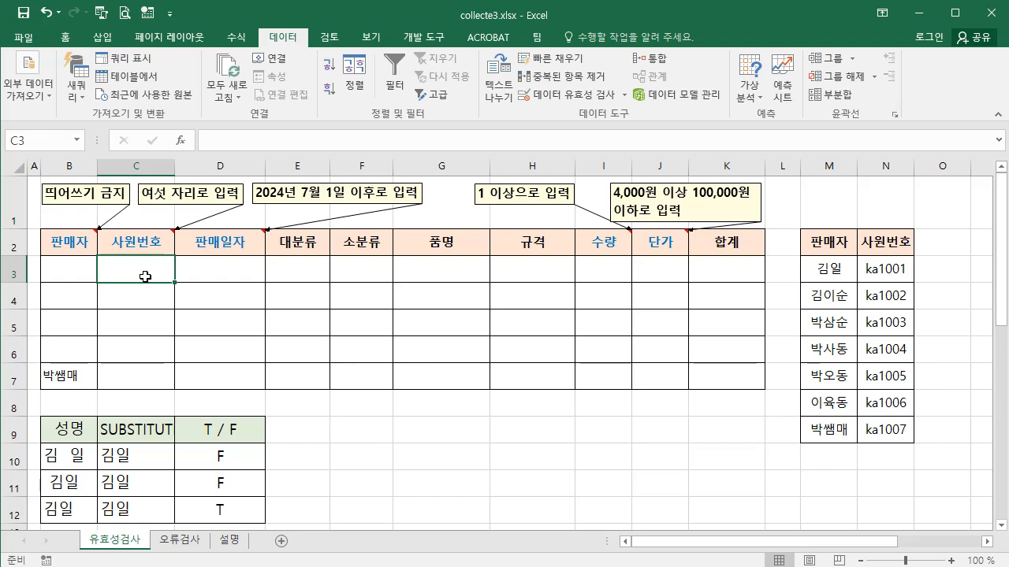
type("ka1001")
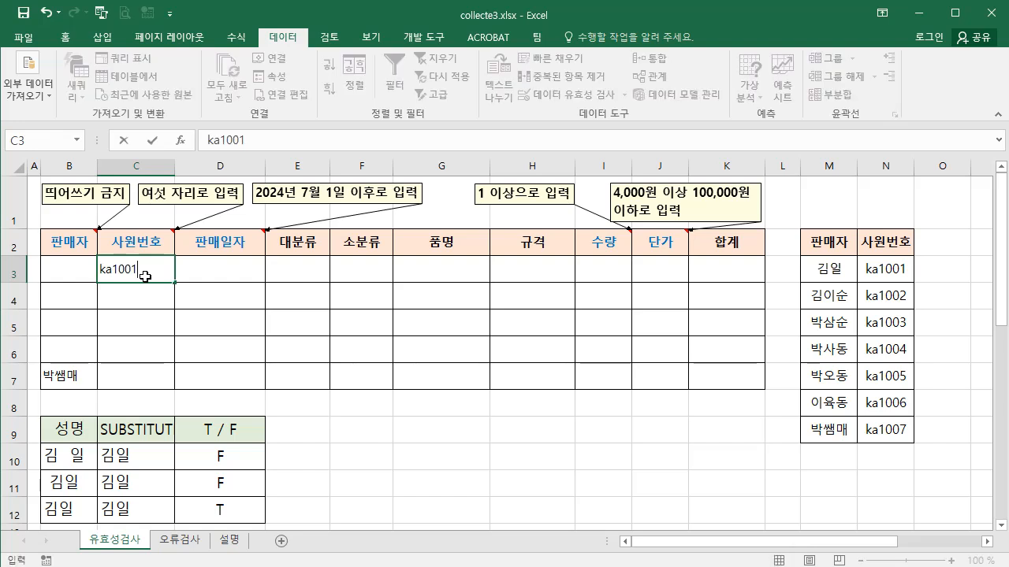
key("Return")
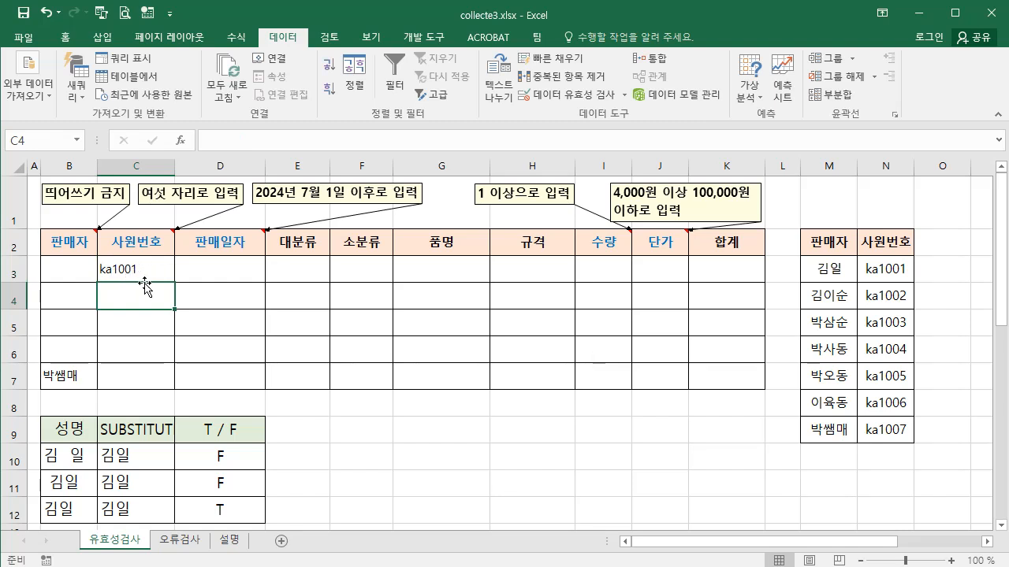
- Clear the contents of C3 and copy its validation rule down through C7
left_click(139, 270)
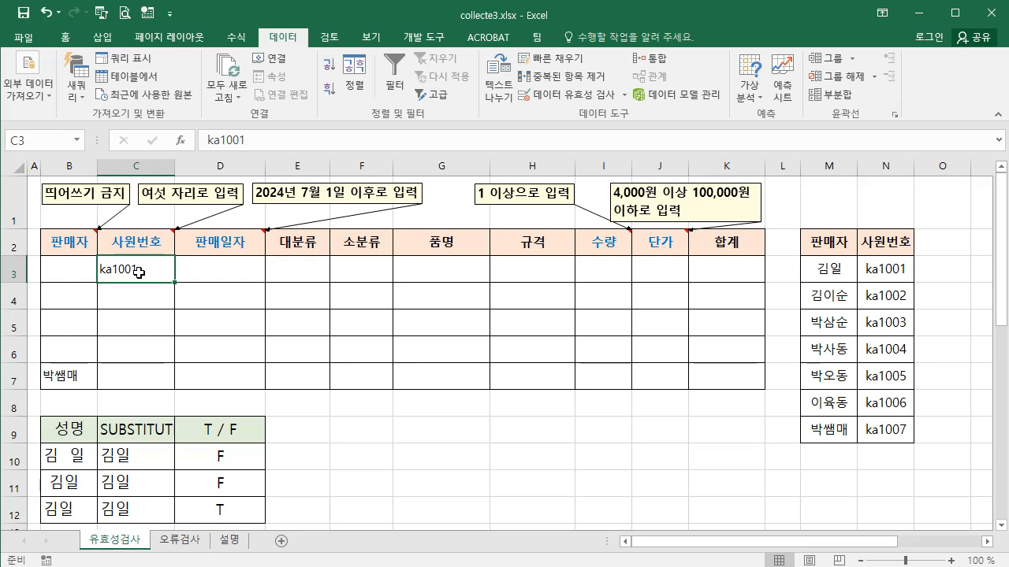
key("Delete")
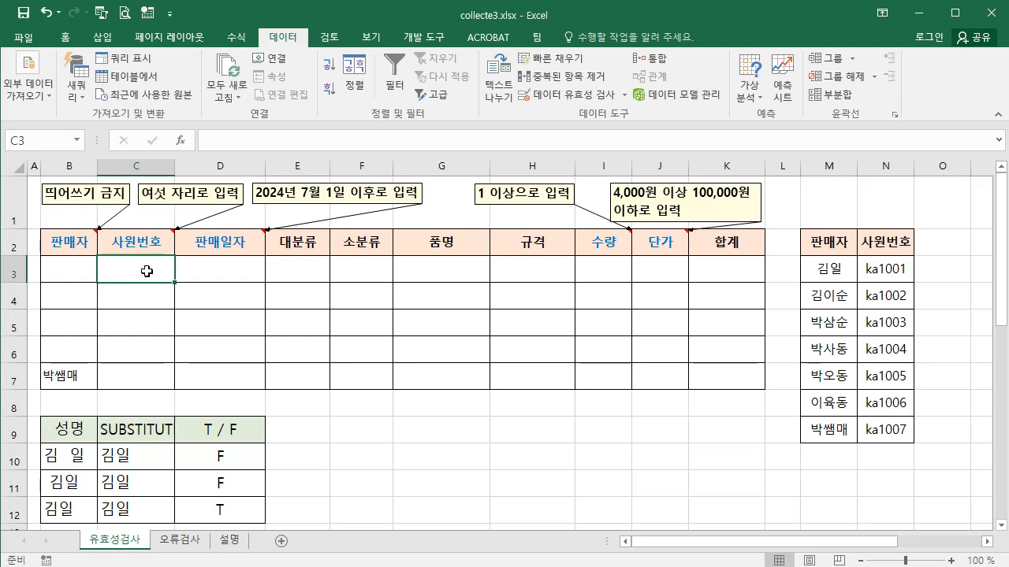
left_click_drag(172, 283, 173, 386)
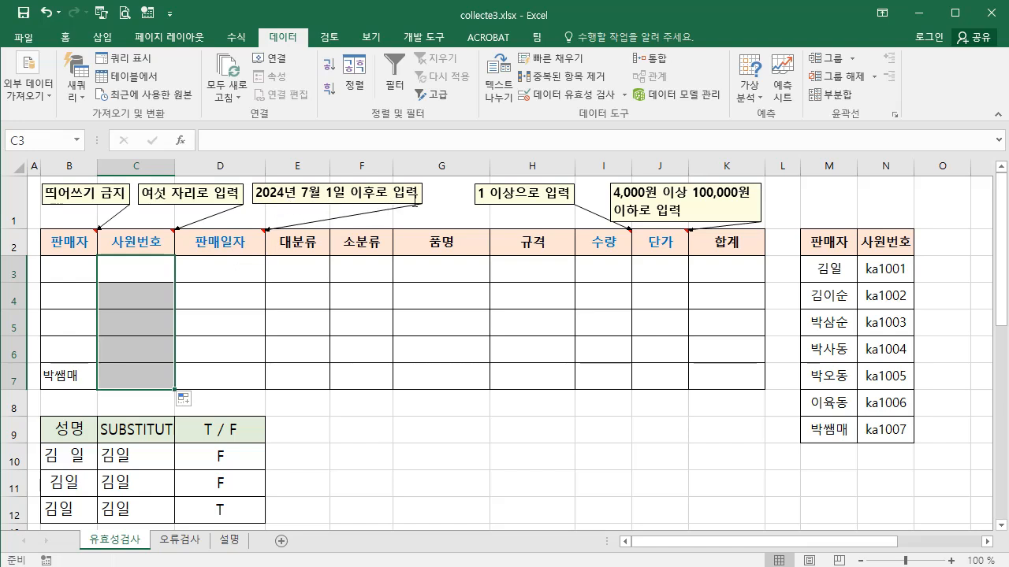
- Set a data validation rule on D3 allowing only dates greater than or equal to 2024-07-01
left_click(213, 269)
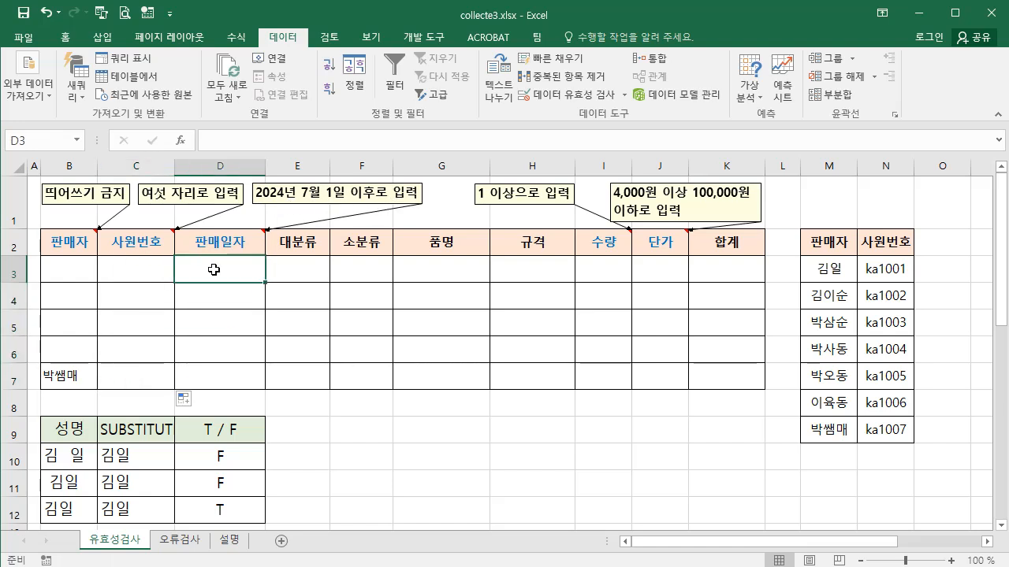
left_click(579, 96)
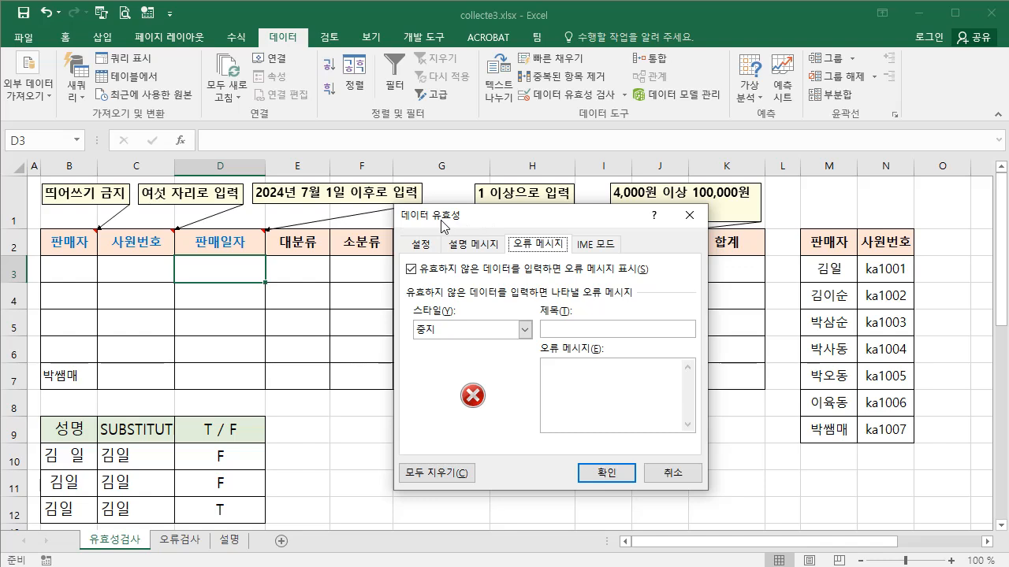
left_click(419, 246)
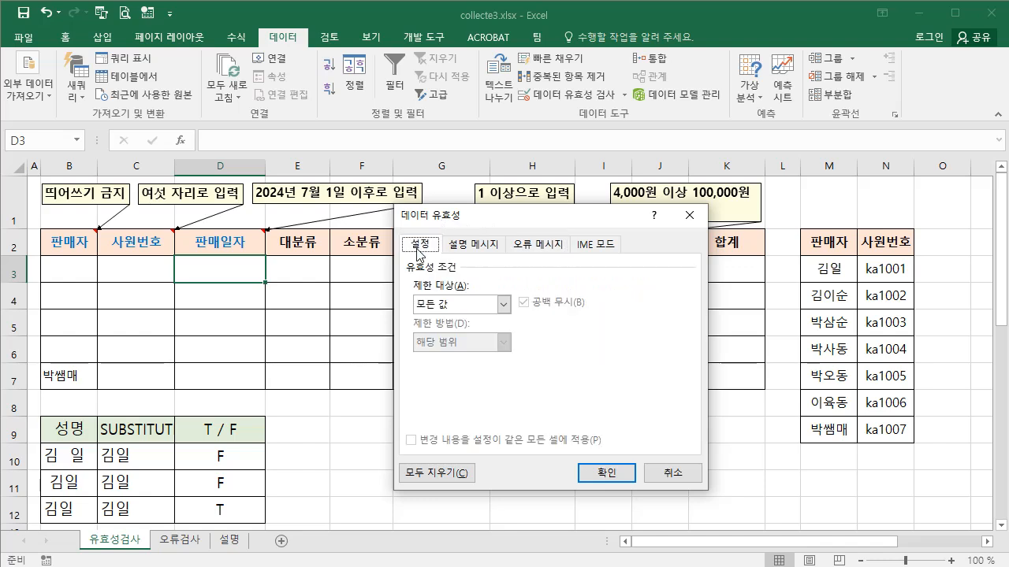
left_click(503, 306)
left_click(462, 367)
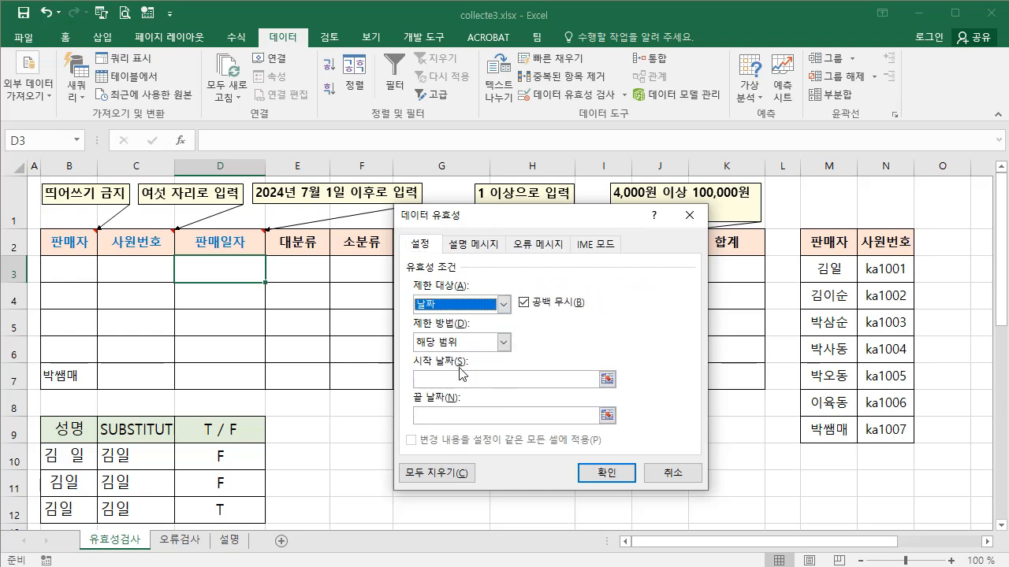
left_click(503, 341)
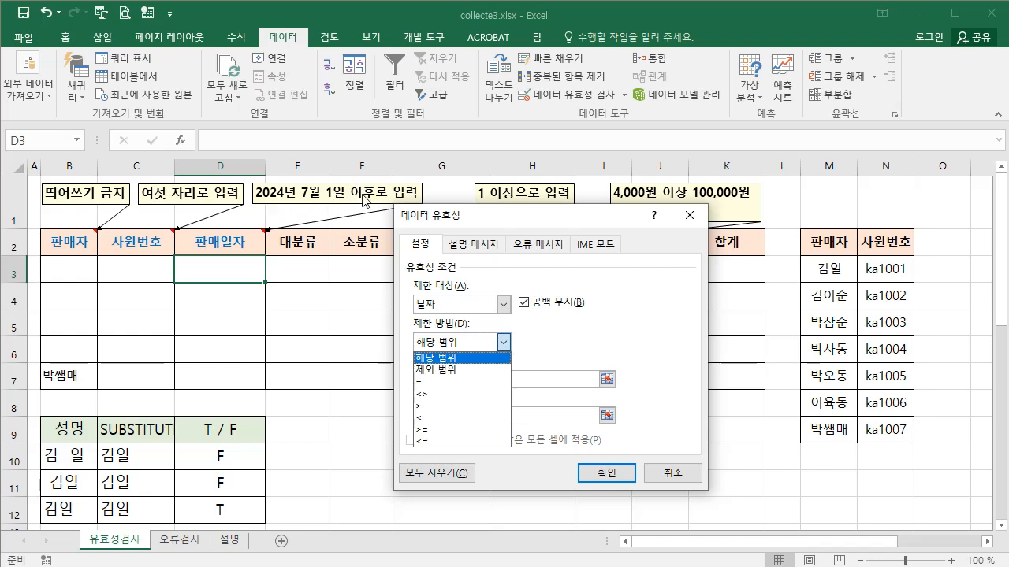
left_click(428, 430)
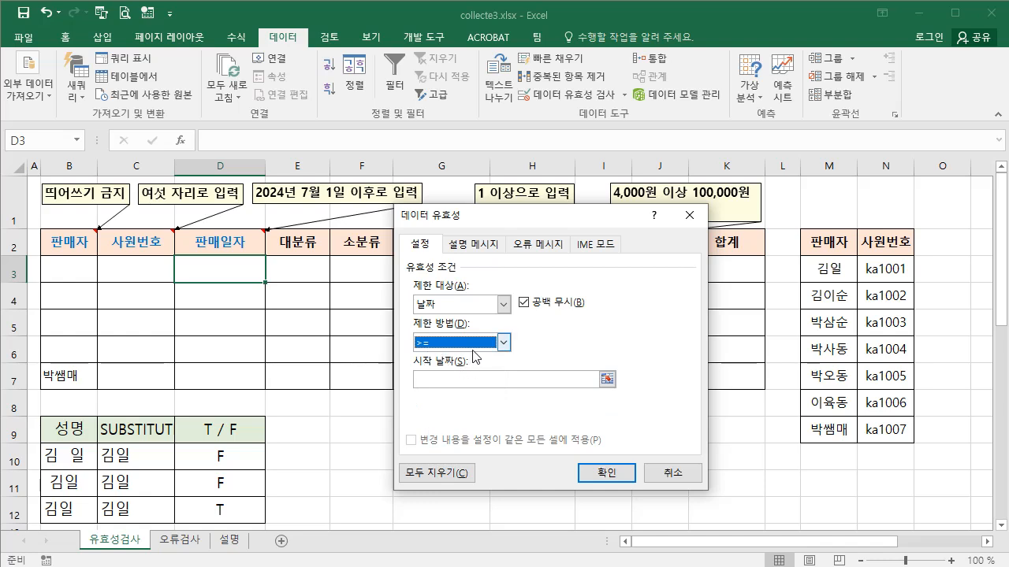
left_click(444, 381)
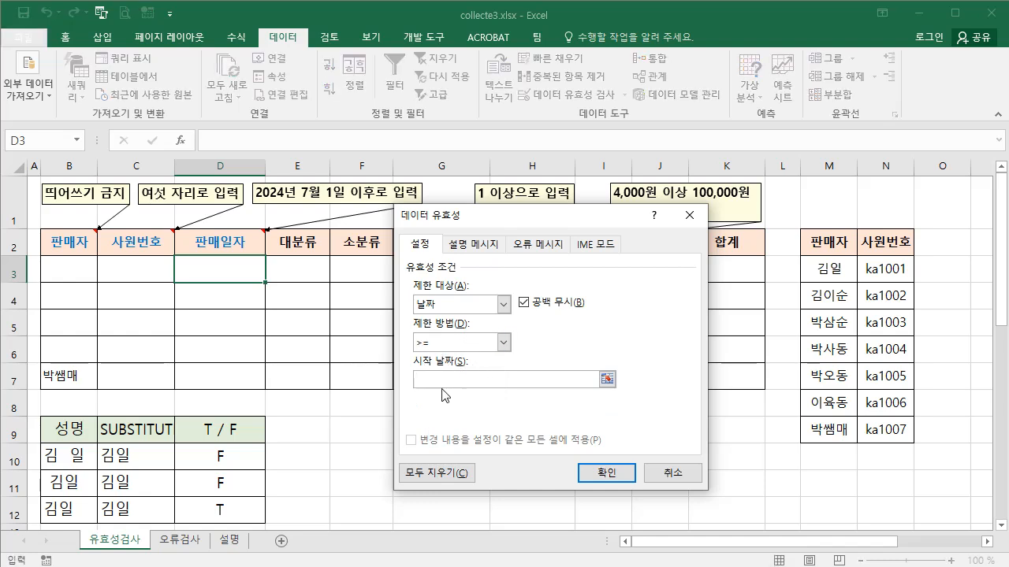
type("2024-07-01")
- Give D3's rule an error alert titled "오류 안내" with the message "2024년 7월 1일 이후로 입력하시오." and apply the validation
left_click(535, 249)
left_click(553, 330)
type("오류 안내")
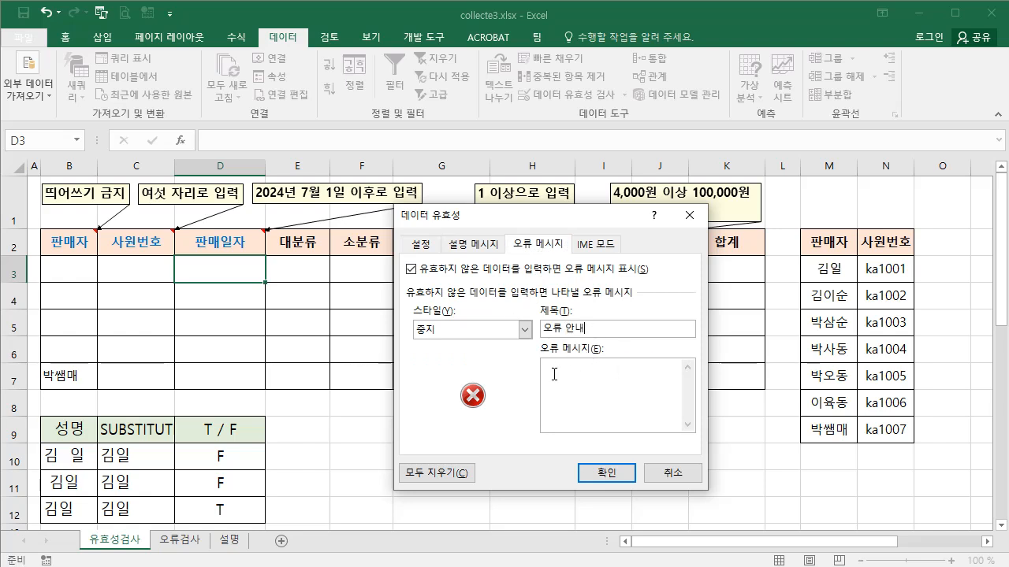
type("2024년 7월 1일 이후로 입력하시오.")
left_click(607, 476)
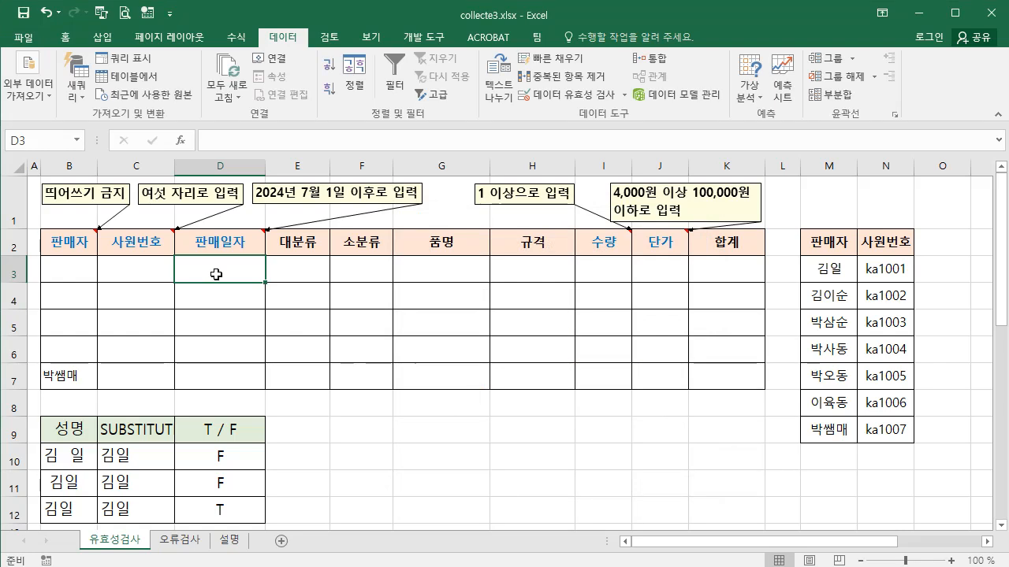
- Test D3's validation by entering the date 2024-06-30, and cancel the entry
type("2024-06-30")
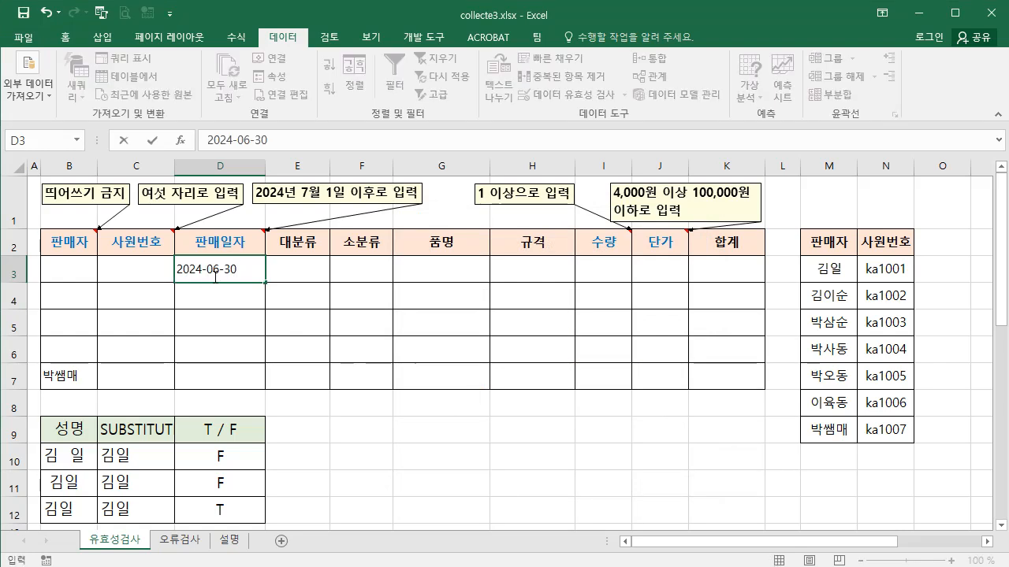
key("Return")
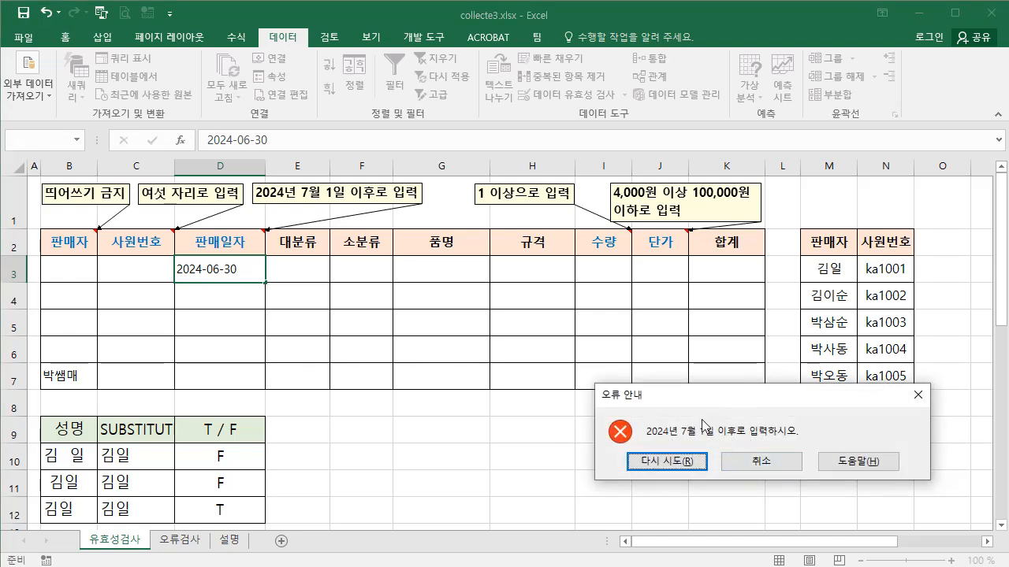
left_click(761, 463)
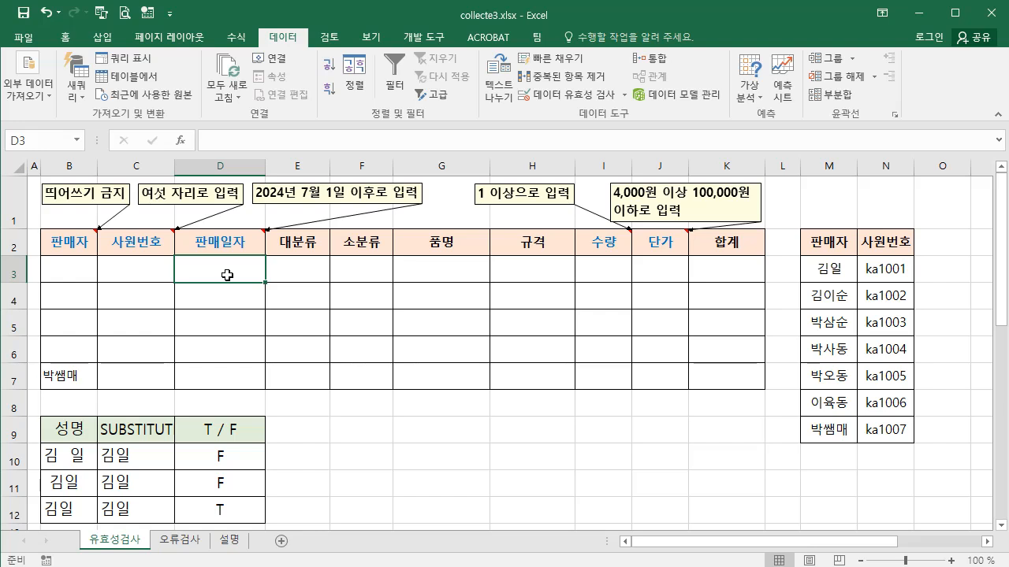
- Enter the date 2024-07-01 in D3 to test the rule's earliest allowed date, and reselect the cell
type("2024-07-01")
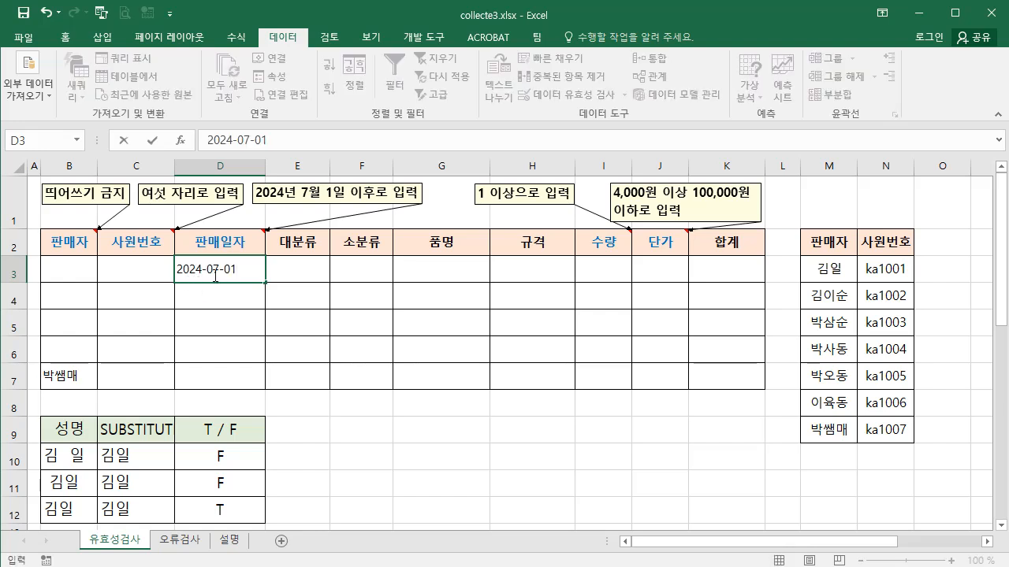
key("Return")
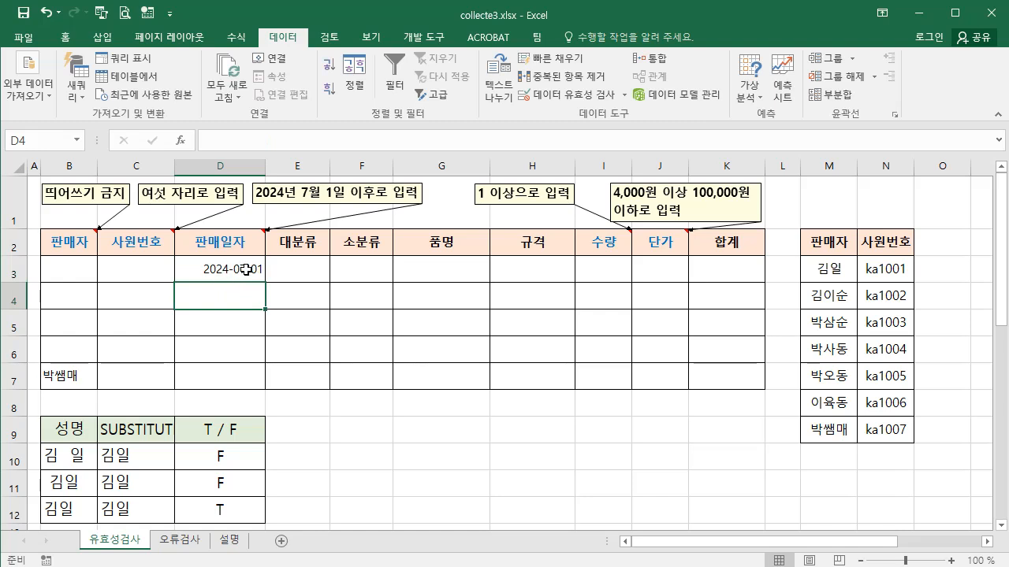
left_click(218, 270)
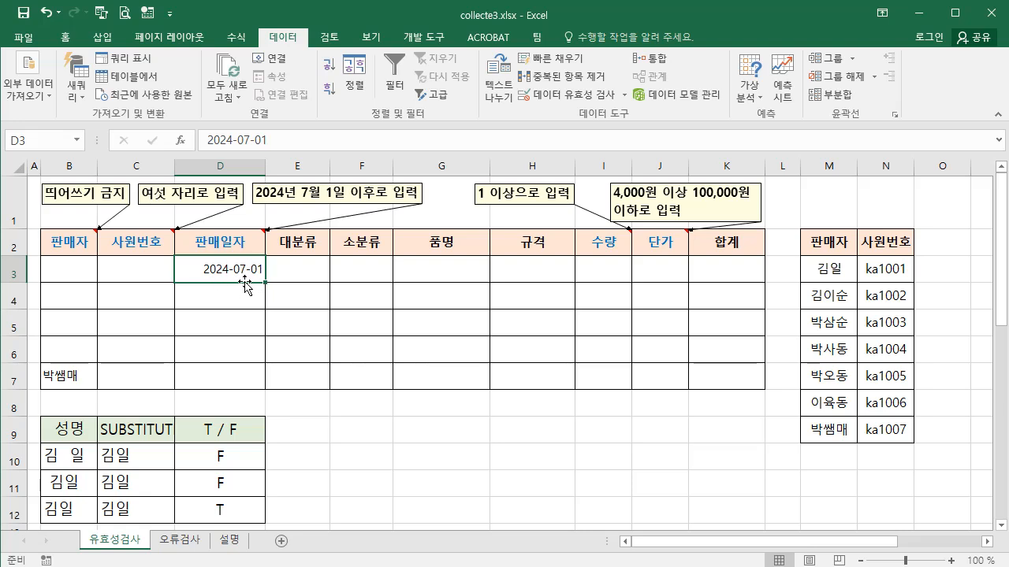
- Clear the test date from D3 and copy the cell's validation rule down through D7
key("Delete")
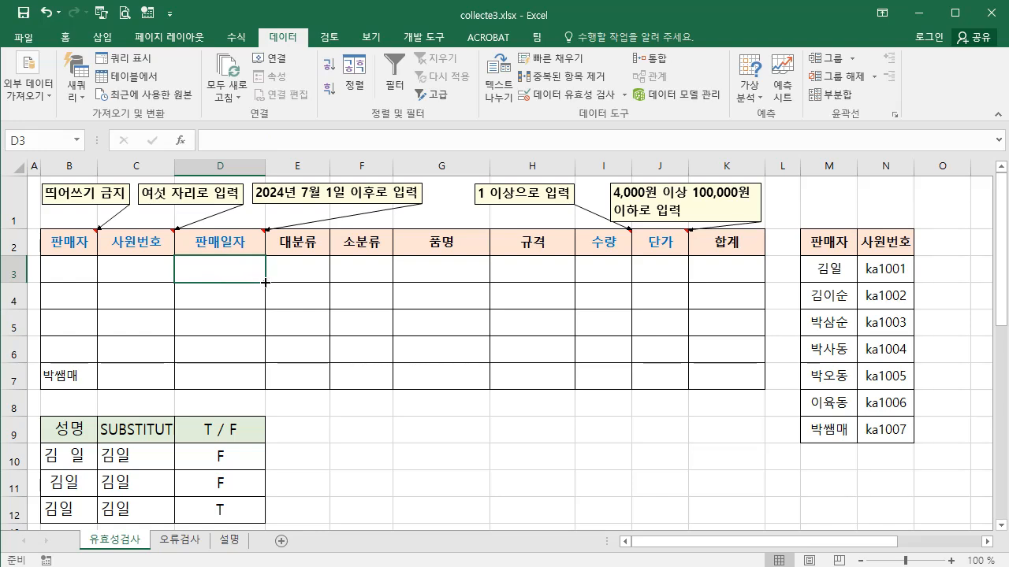
left_click_drag(266, 282, 243, 382)
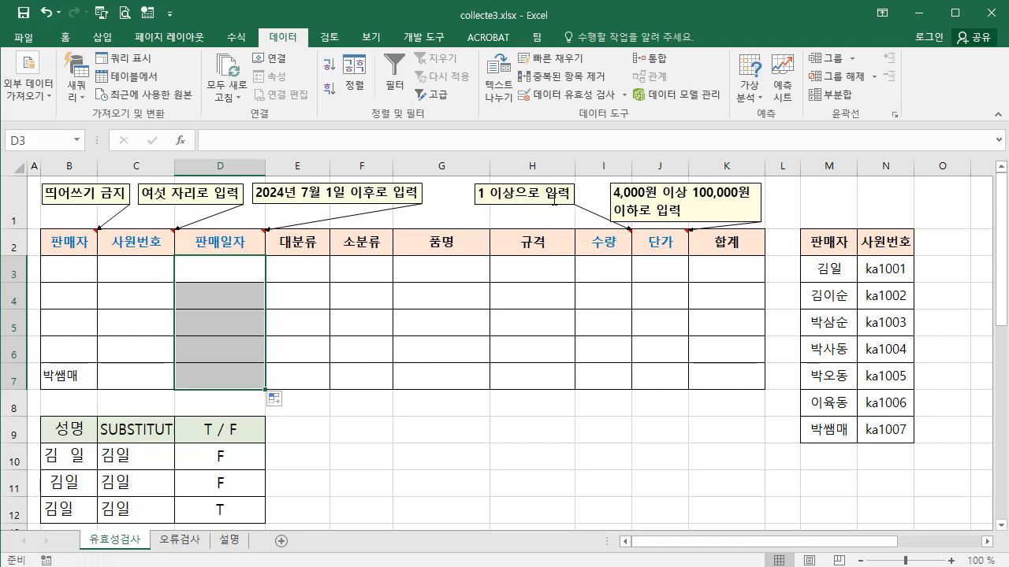
- Set a data validation rule on I3 in the 수량 column allowing only whole numbers greater than or equal to 1
left_click(608, 271)
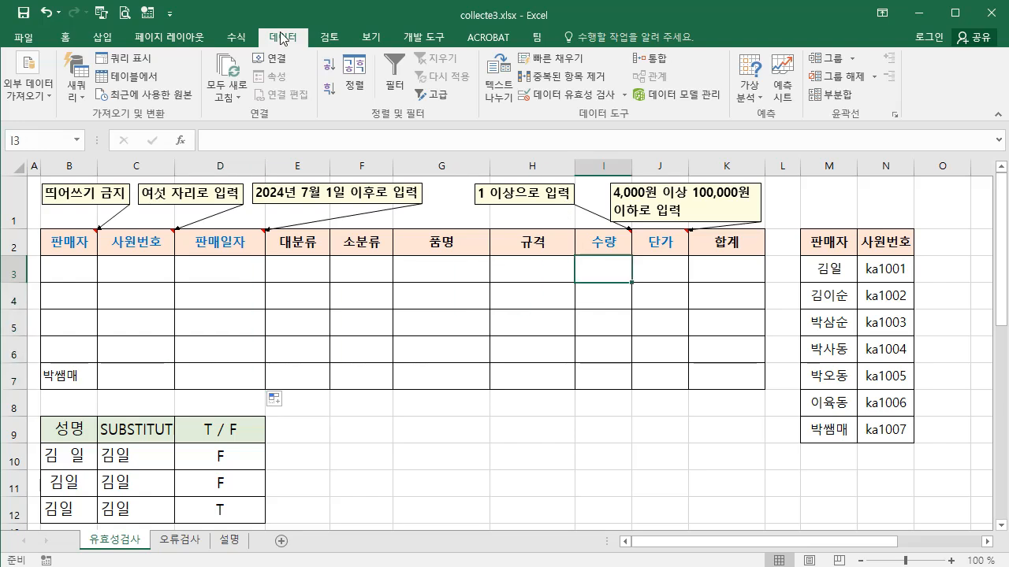
left_click(571, 99)
left_click_drag(604, 224, 417, 225)
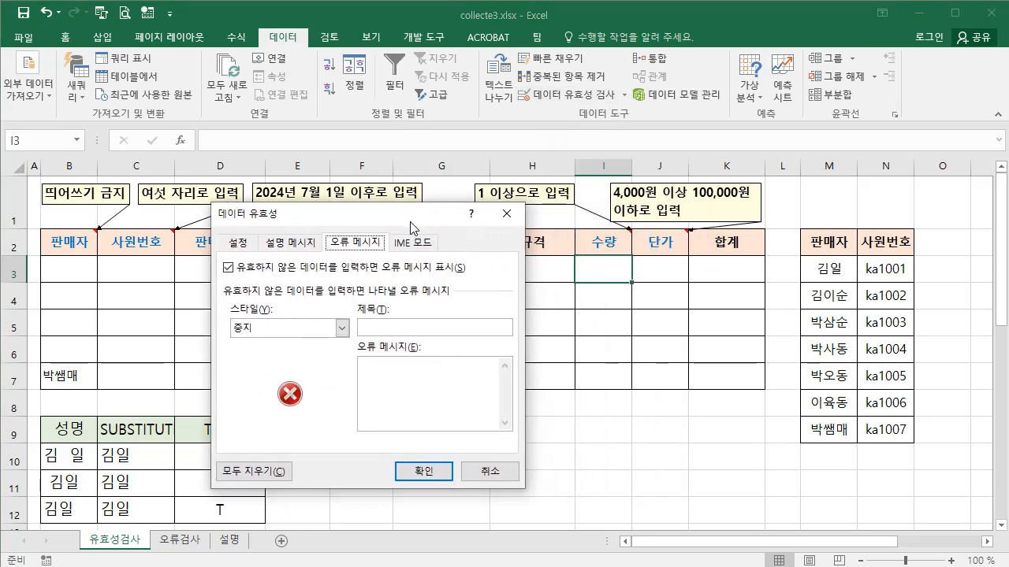
left_click(239, 243)
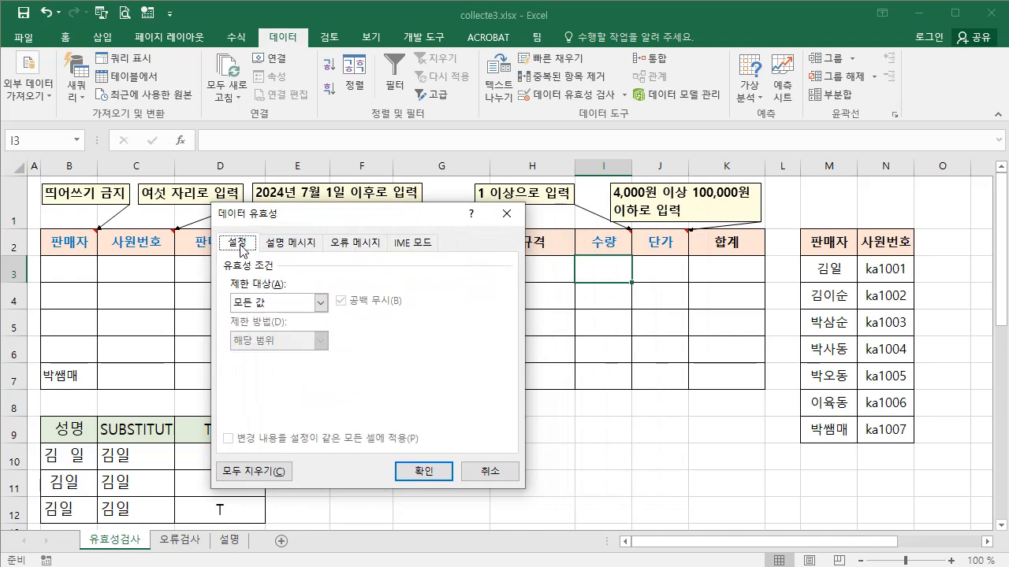
left_click(321, 304)
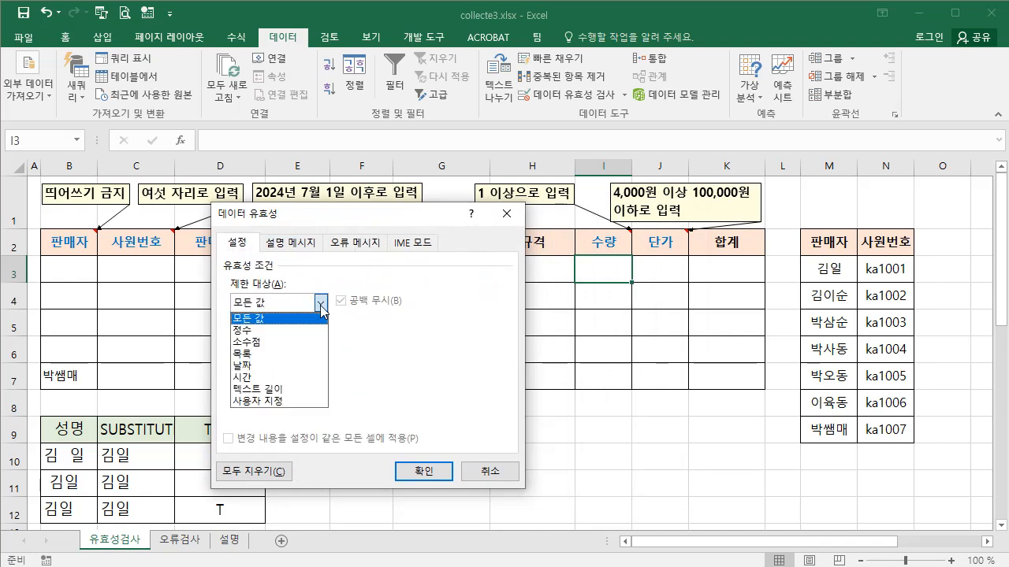
left_click(257, 331)
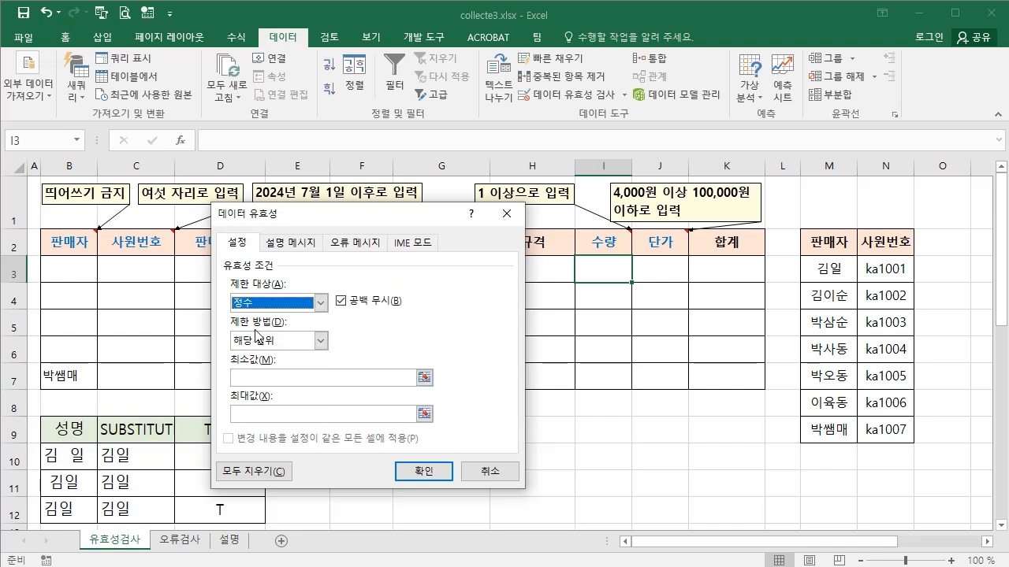
left_click(321, 341)
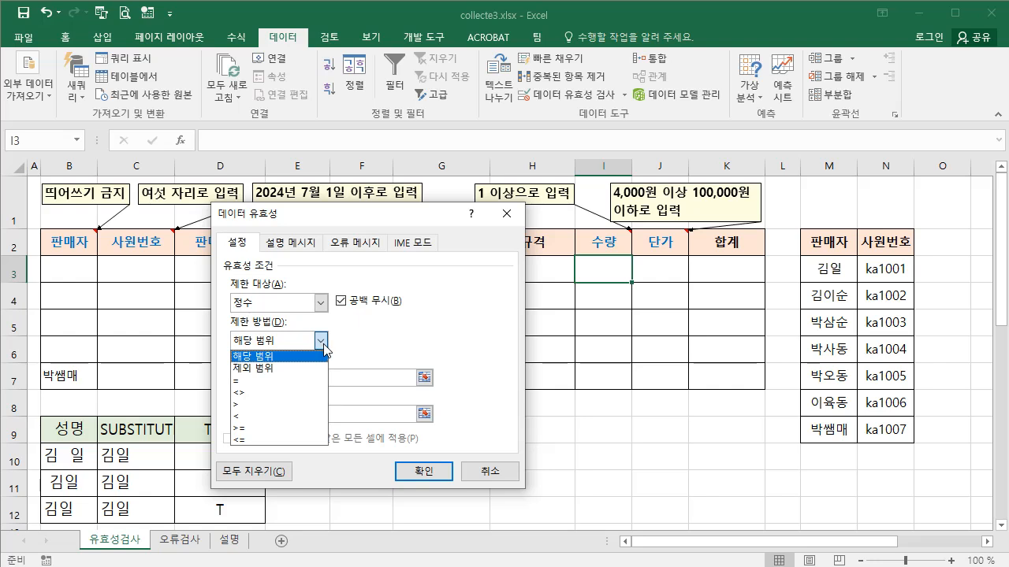
left_click(250, 428)
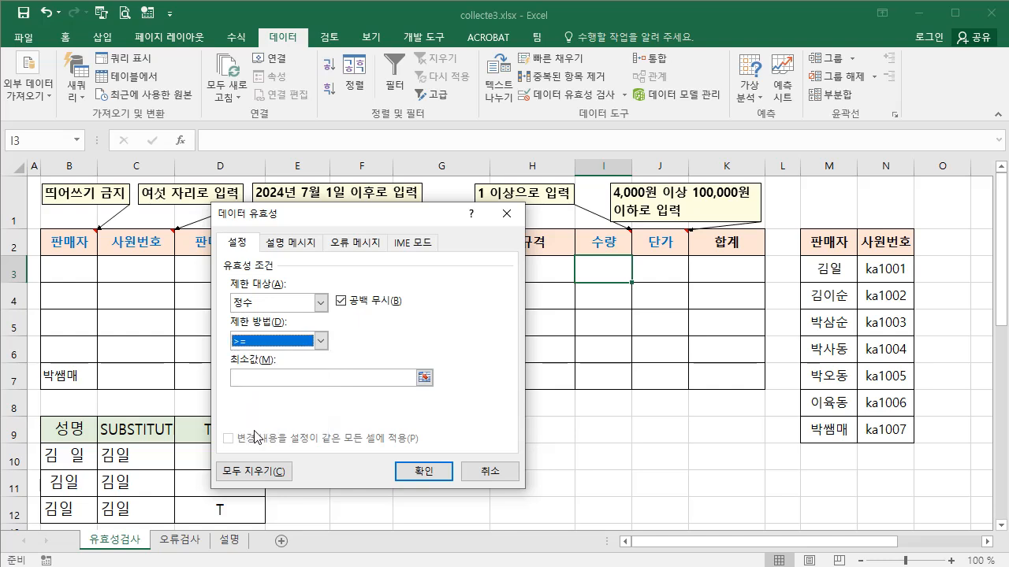
left_click(245, 376)
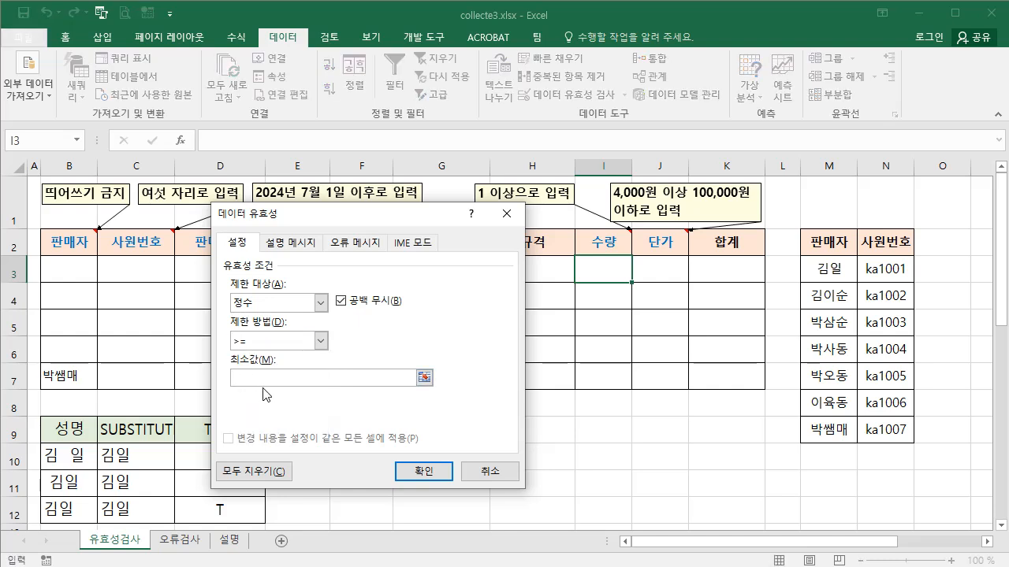
type("1")
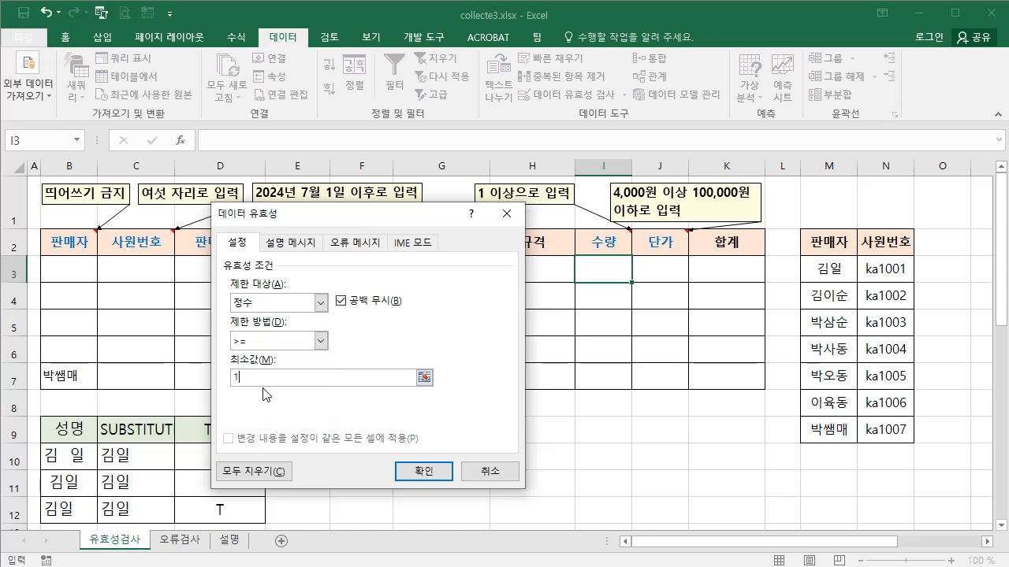
- Give I3's rule an error alert titled "입력 오류" with the message "1 이상으로 입력하시오." and apply the validation
left_click(368, 247)
left_click(377, 329)
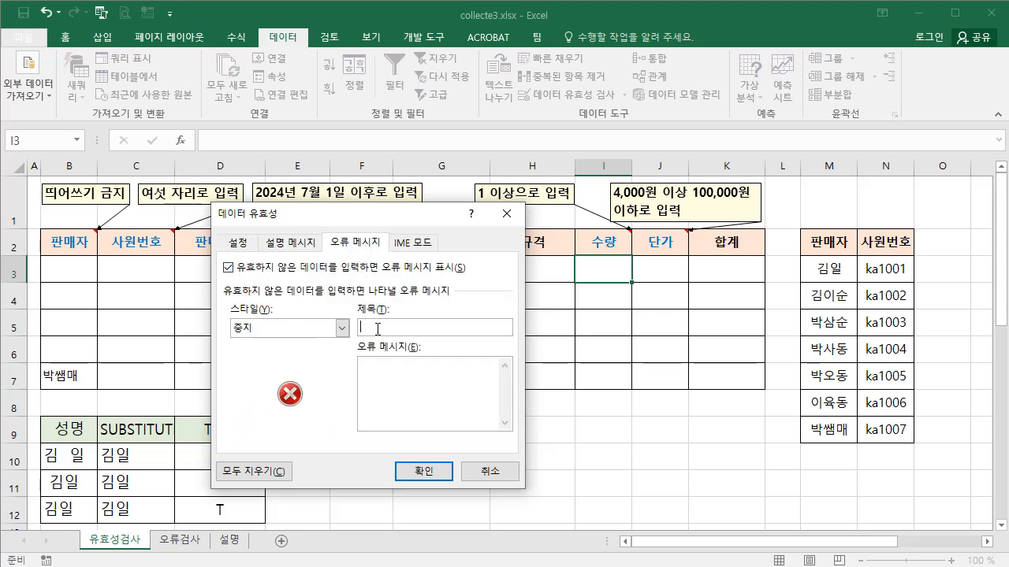
type("입력 오류")
key("Tab")
type("1 이상으로 입력하시오.")
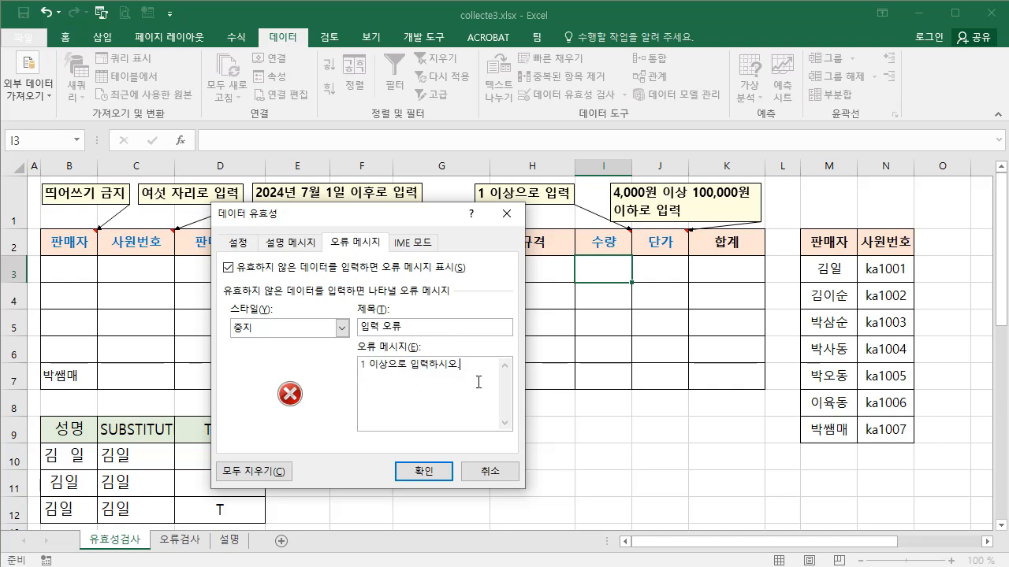
left_click(422, 473)
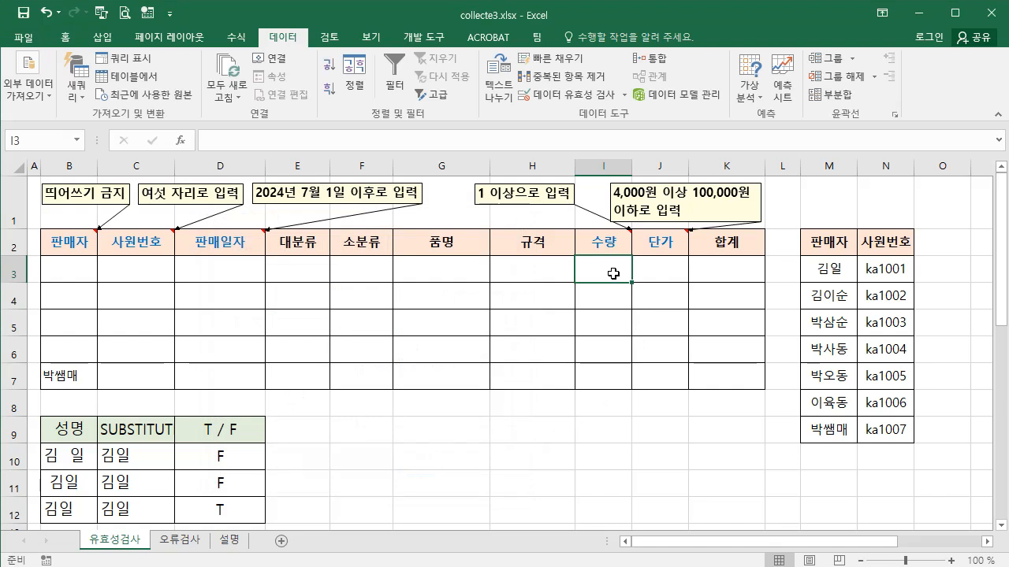
- Test I3's validation by entering 0 and cancelling that entry, and by entering the minimum allowed value 1
type("0")
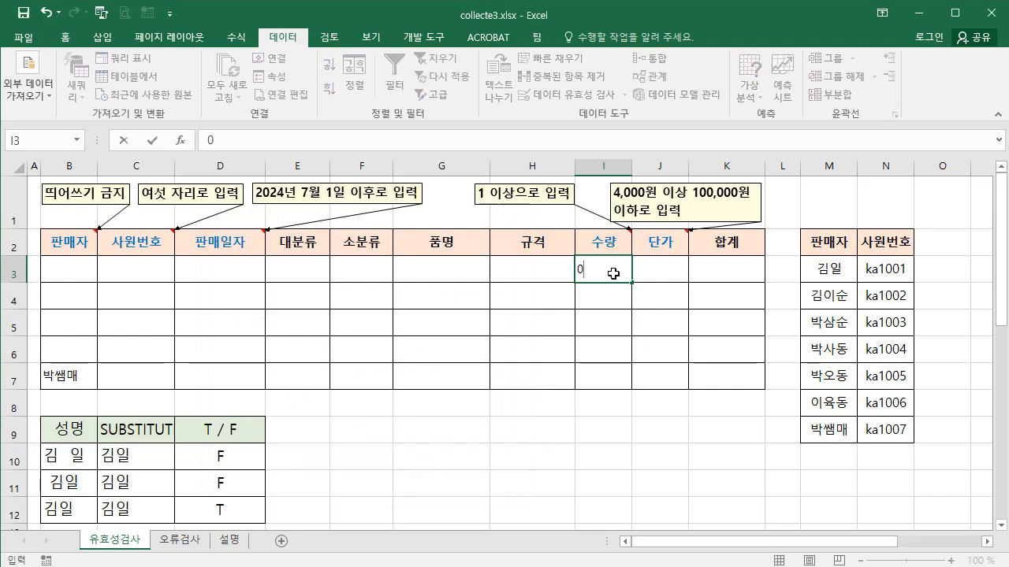
key("Return")
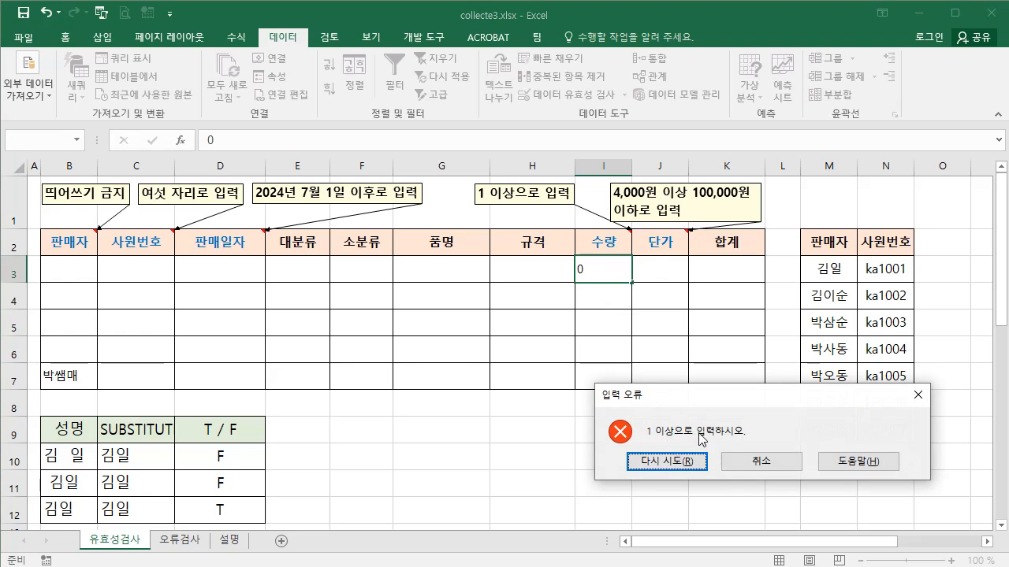
left_click(762, 463)
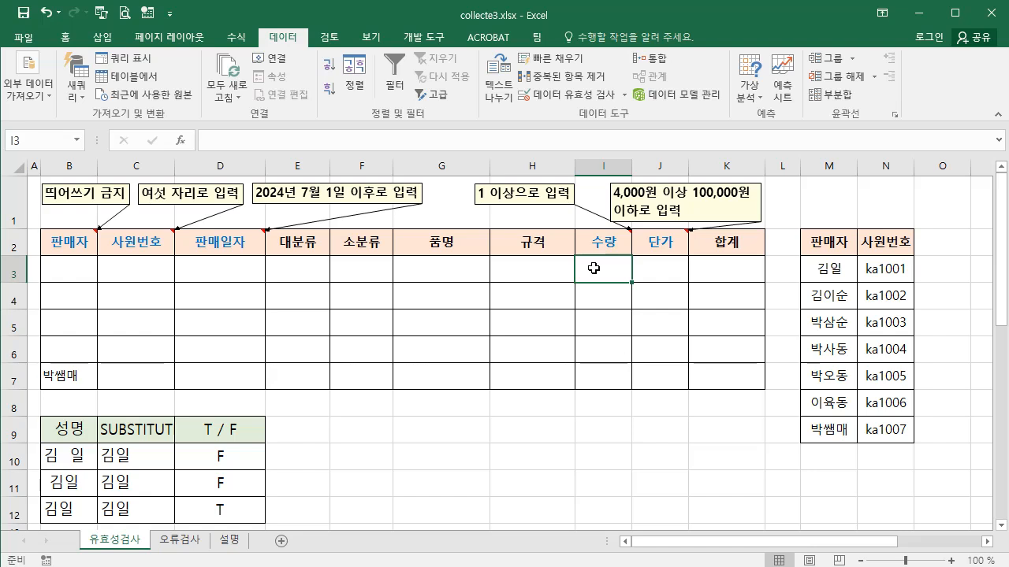
type("1")
key("Return")
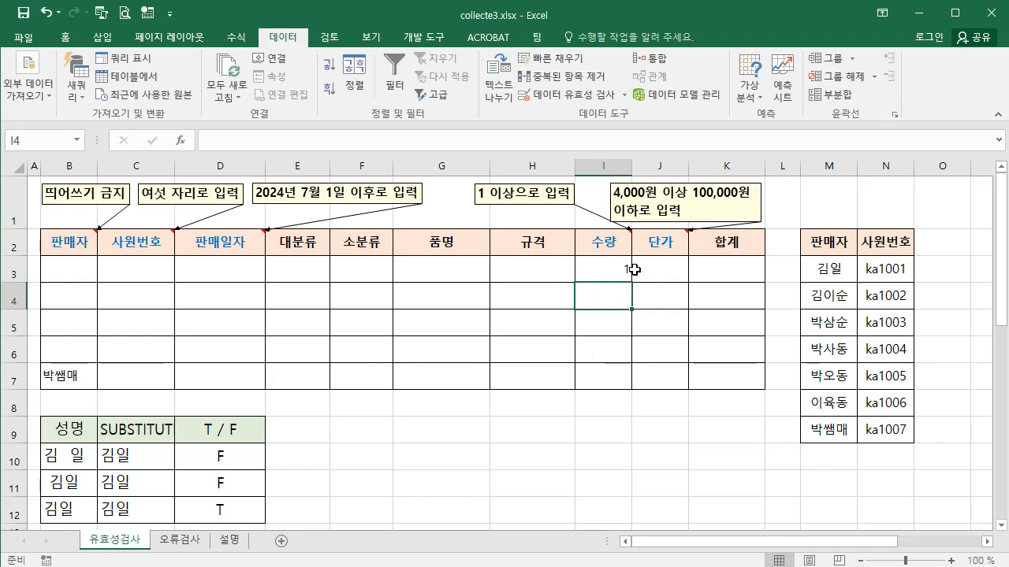
- Clear the test value from I3 and copy the cell's validation rule down through I7
left_click(604, 271)
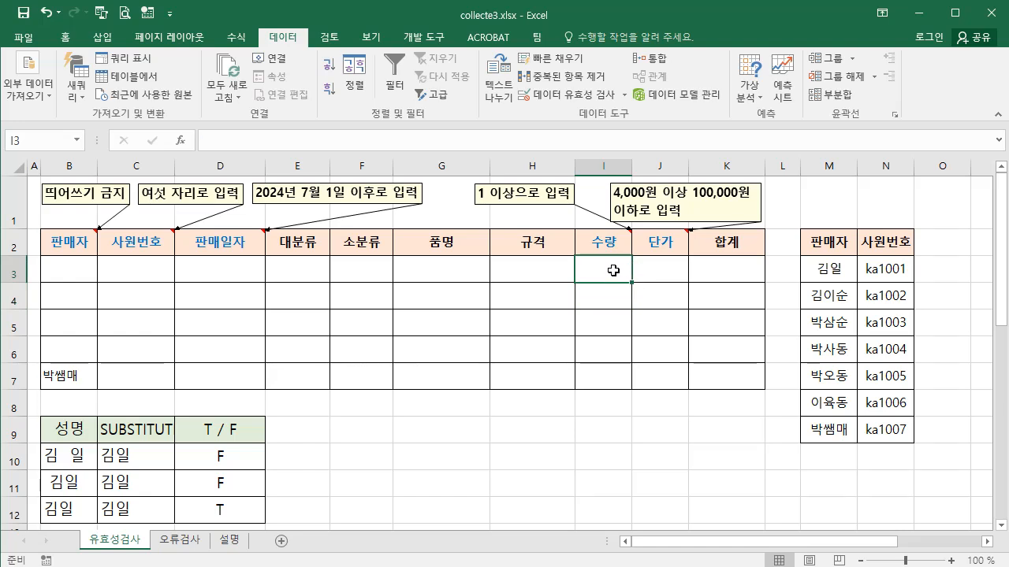
left_click_drag(632, 282, 623, 388)
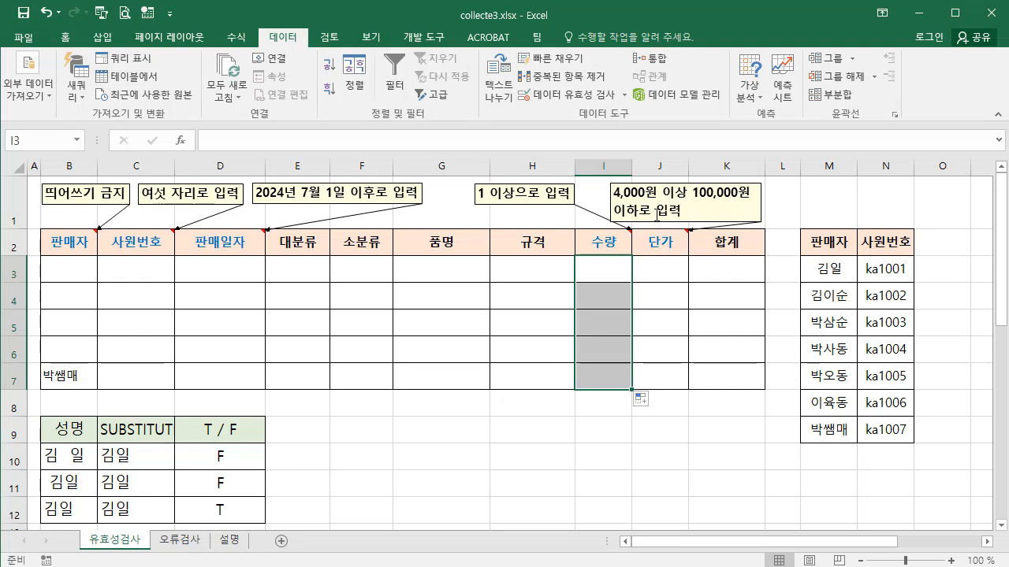
- Set a data validation rule on J3 in the 단가 column allowing only whole numbers between 4000 and 100000
left_click(670, 270)
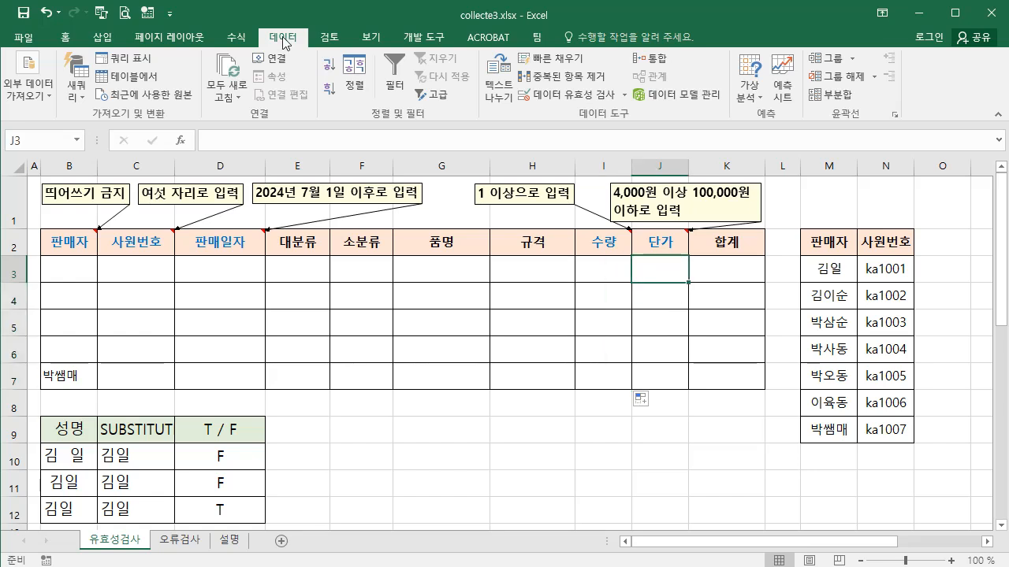
left_click(587, 99)
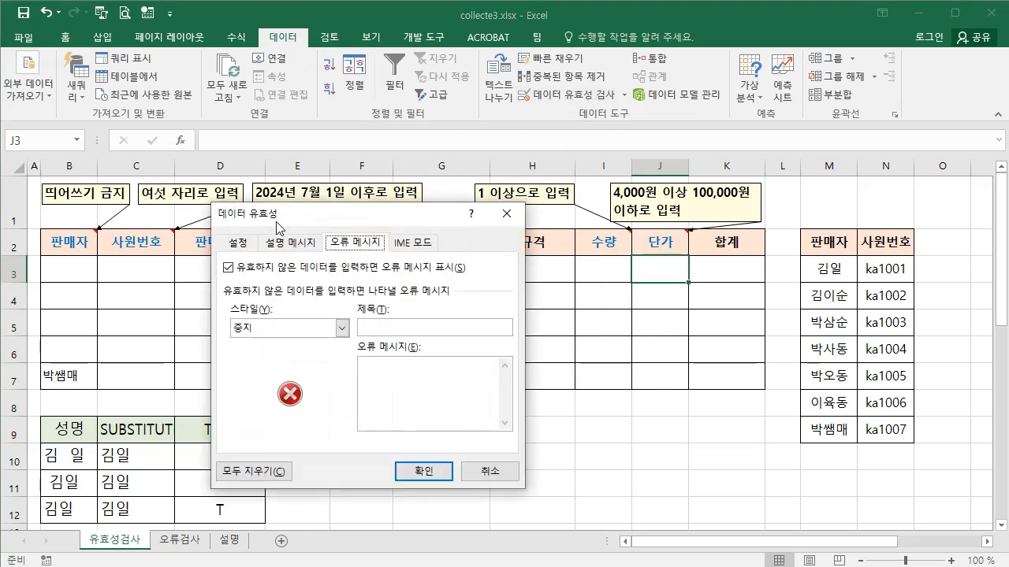
left_click(238, 243)
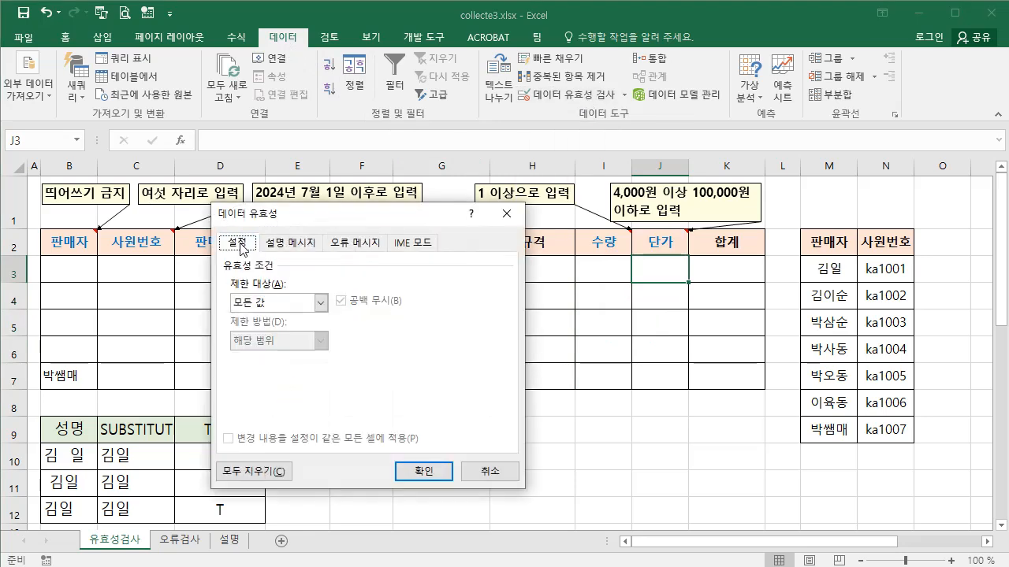
left_click(321, 305)
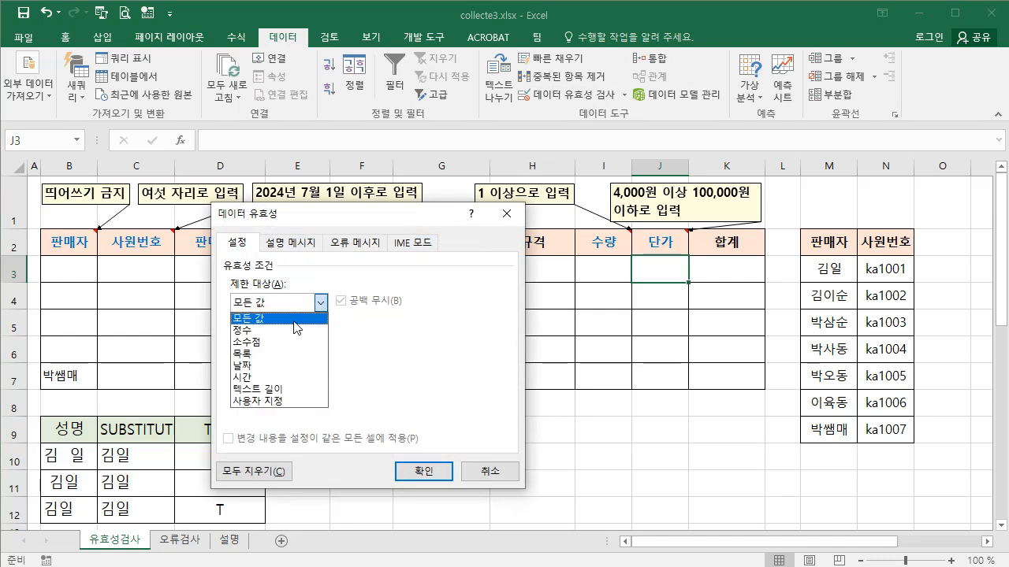
left_click(249, 331)
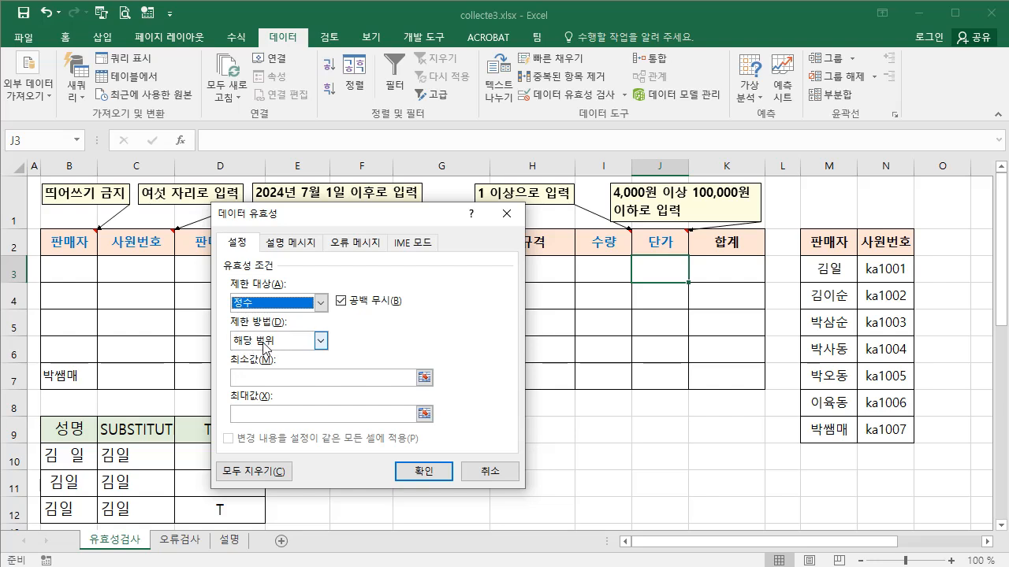
left_click(405, 377)
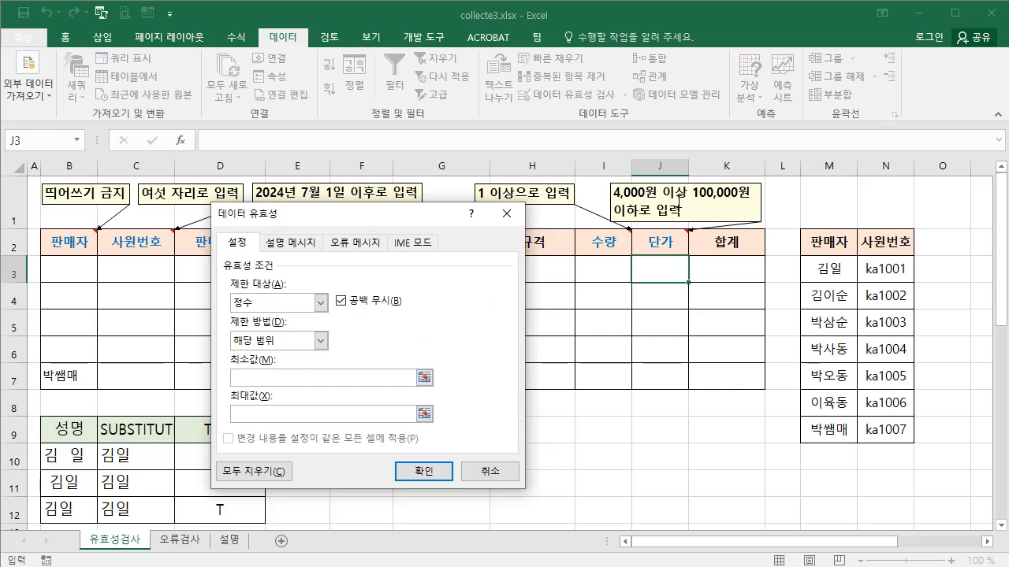
type("4000")
key("Tab")
type("100000")
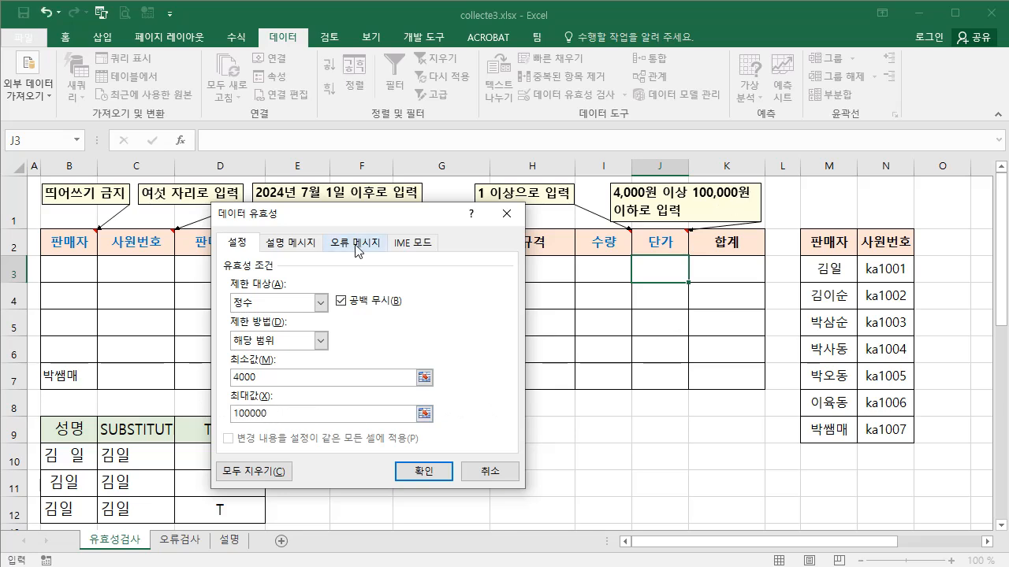
- Give J3's rule an error alert titled "입력 오류" with the message "4,000원 이상 100,000원 이하로 입력하시오." and apply the validation
left_click(357, 245)
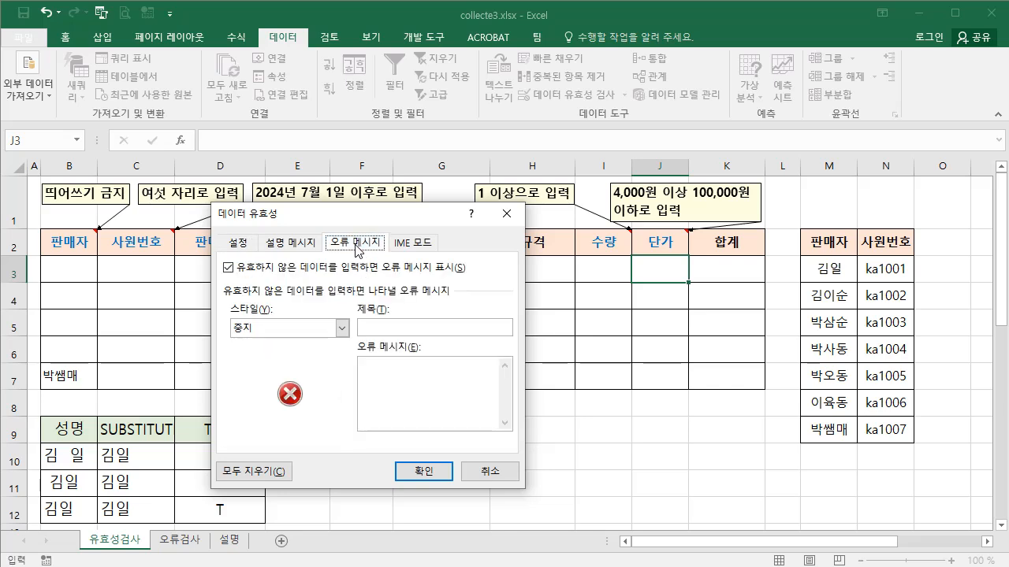
left_click(364, 327)
type("입력 오류")
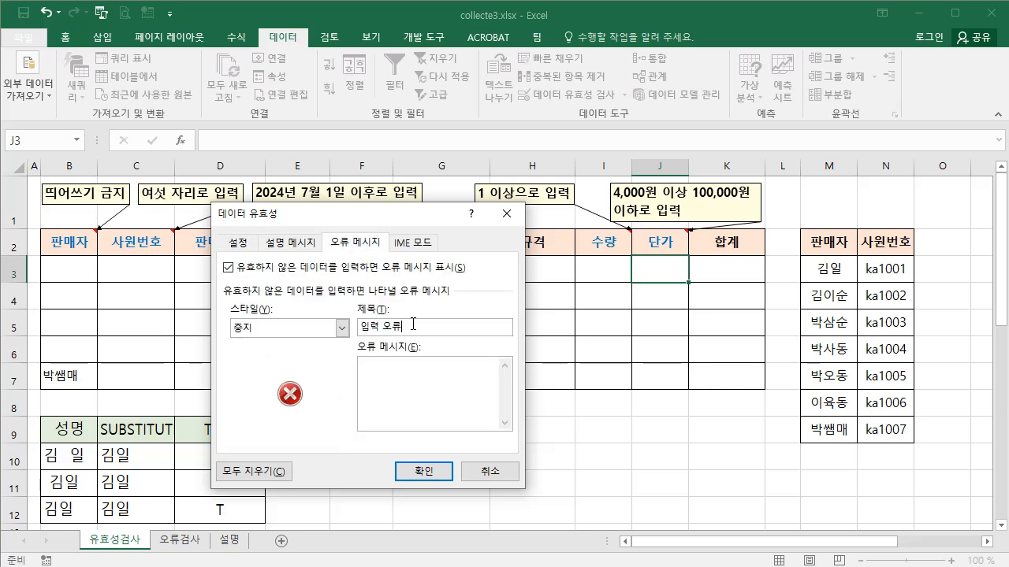
left_click(367, 368)
type("4,000원 이상 100,000원 이하로 입력하시오.")
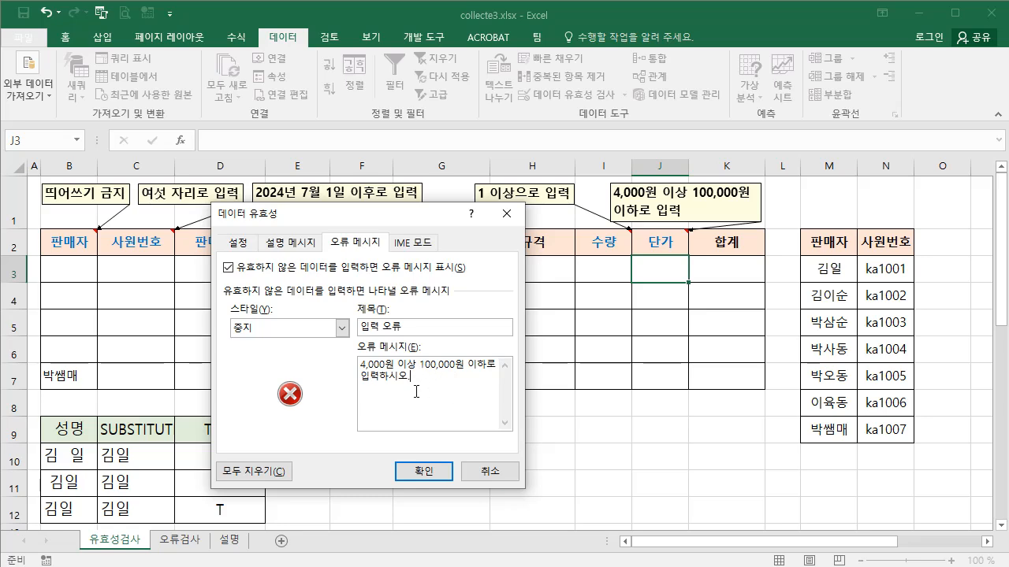
left_click(420, 473)
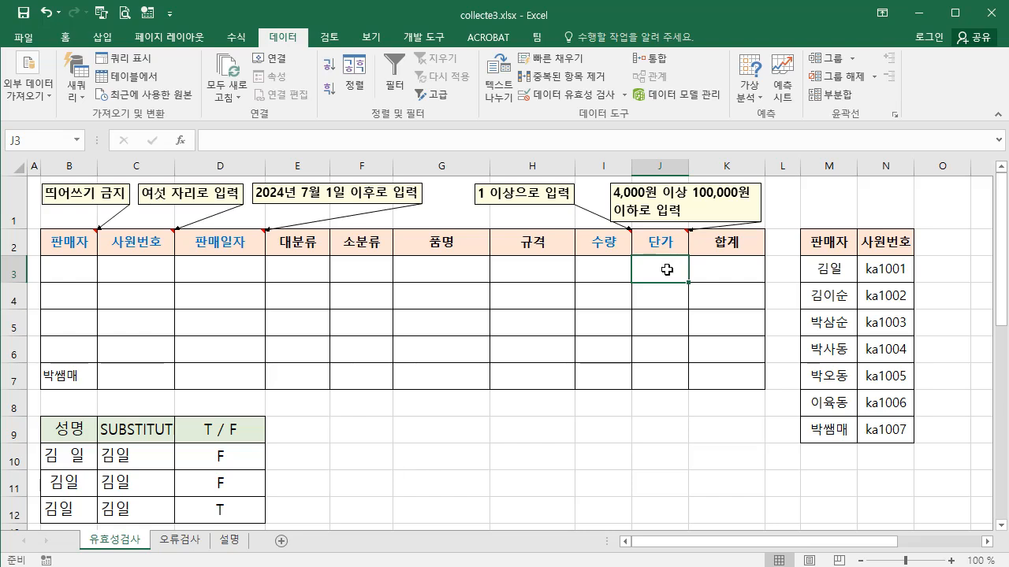
- Test J3's validation by entering 3000, and cancel the entry
type("3000")
key("Return")
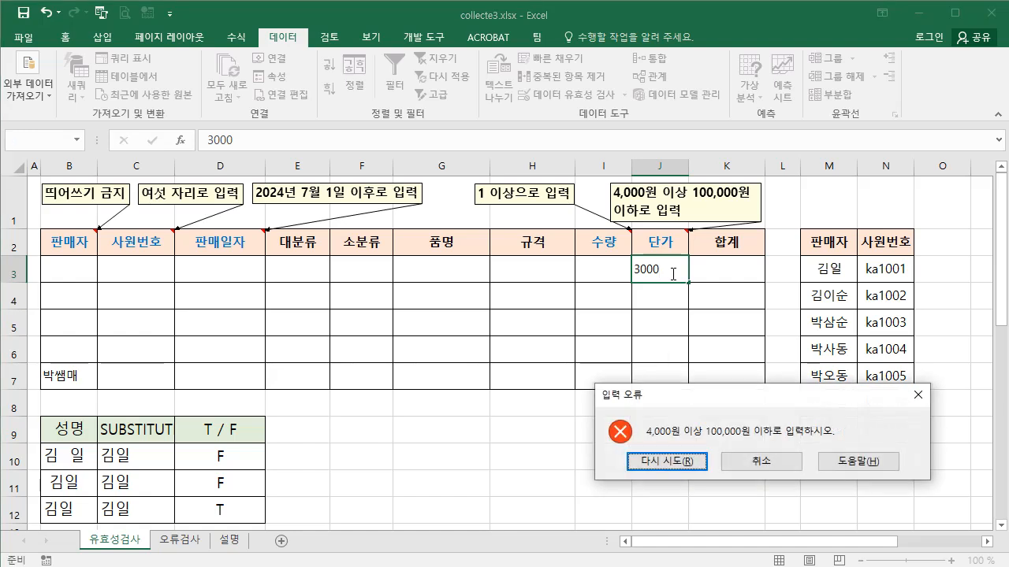
left_click(756, 463)
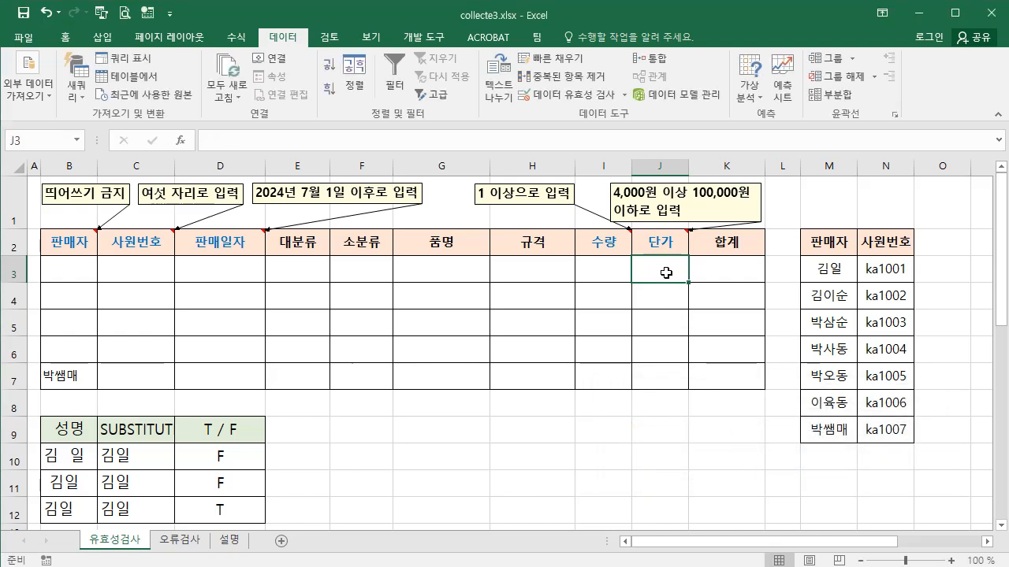
- Enter 4000 in J3 to test the rule's lowest allowed value, and reselect the cell
type("4000")
key("Return")
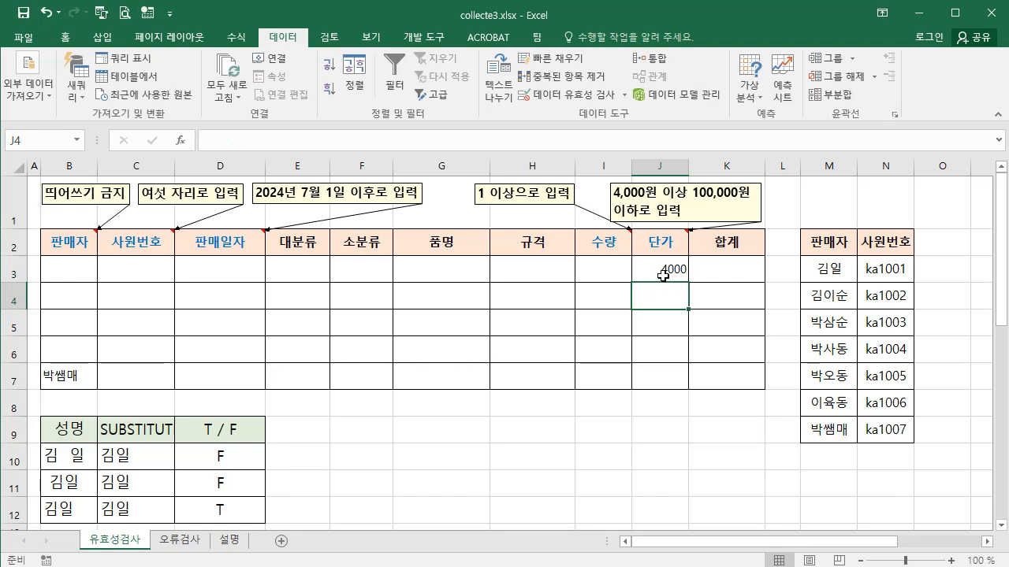
left_click(656, 268)
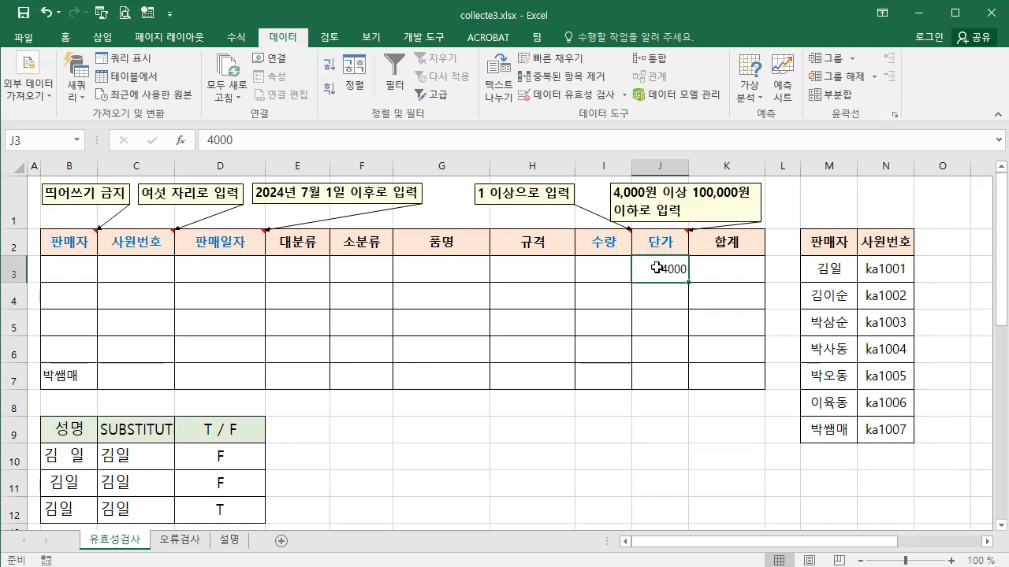
- Test J3's validation by entering 200000, and cancel the entry
type("200000")
key("Return")
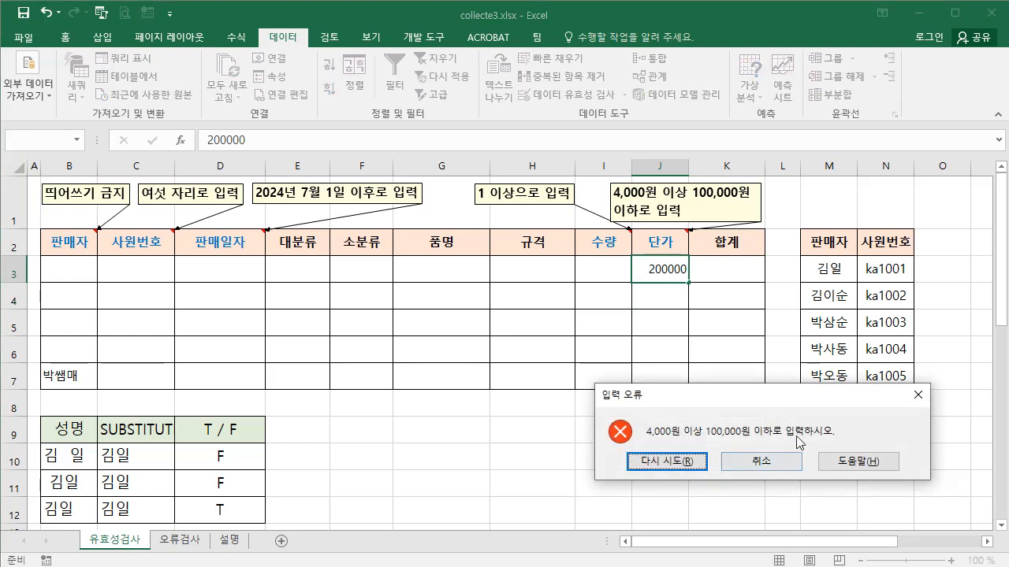
left_click(762, 462)
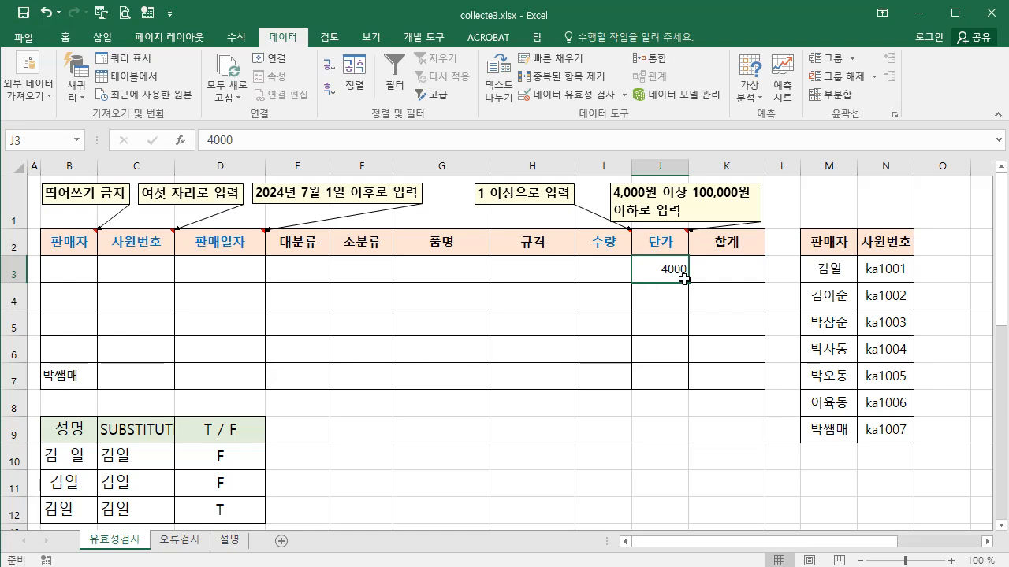
- Clear the test value from J3 and copy its validation rule down the 단가 column to J7
key("Delete")
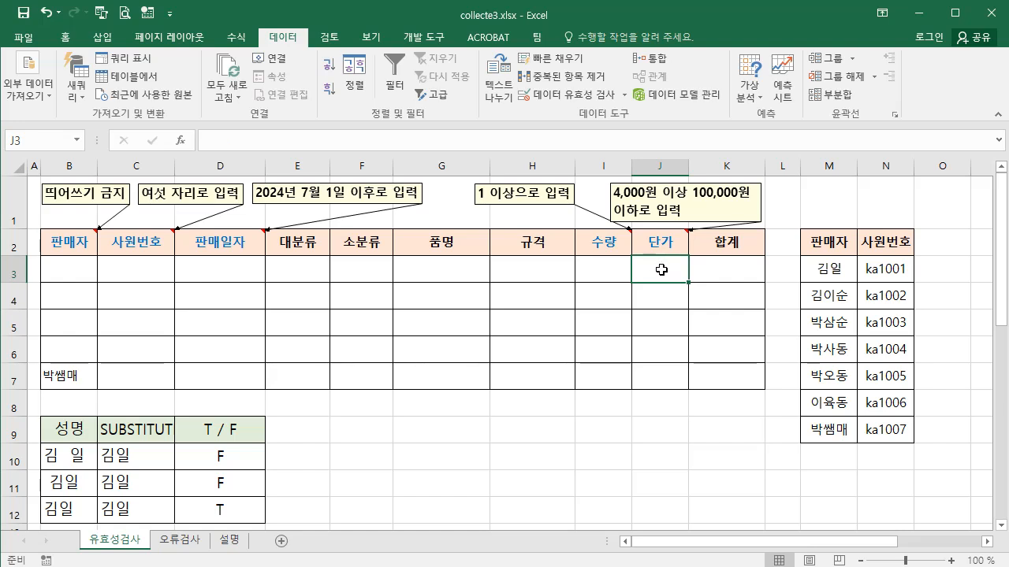
left_click_drag(687, 283, 689, 387)
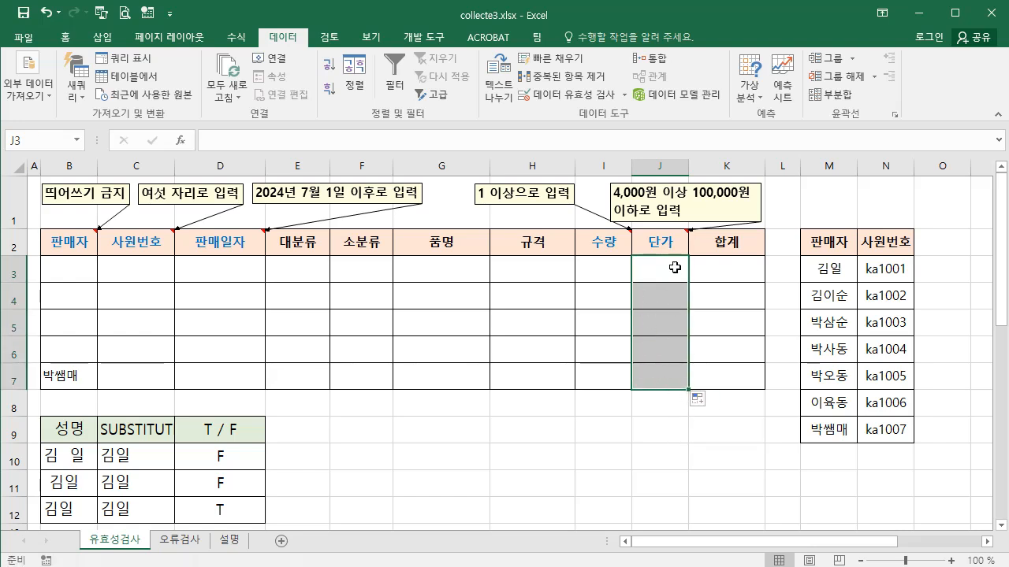
- Test the copied validation in J7 by entering 2000, cancel that entry, and enter 5000 instead
left_click(667, 376)
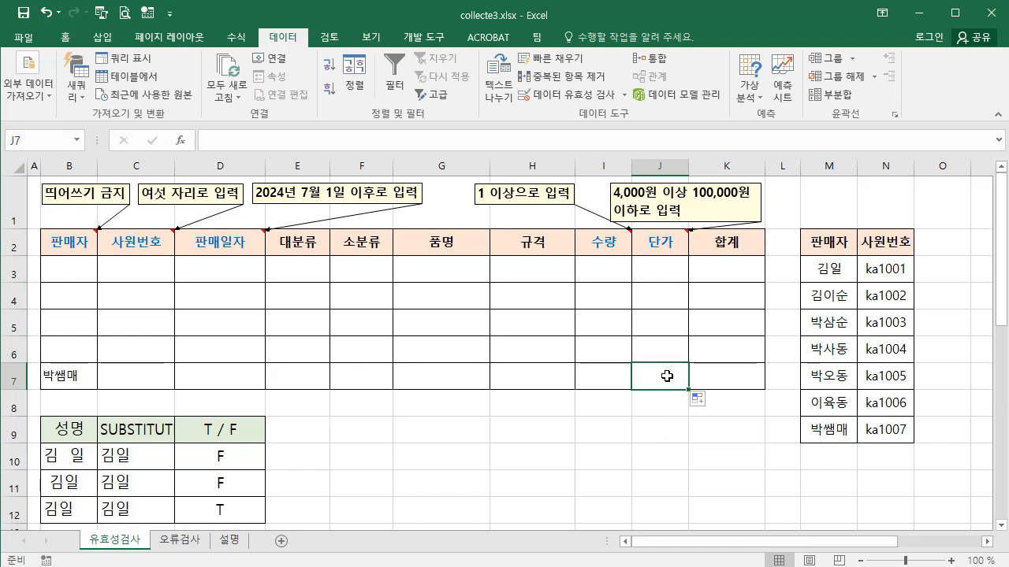
type("2000")
key("Return")
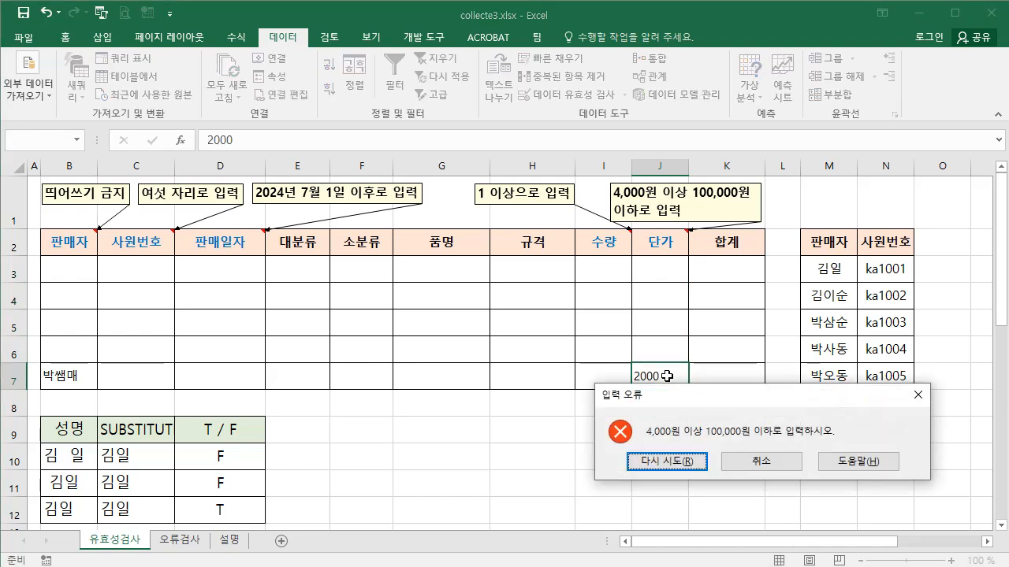
left_click(762, 465)
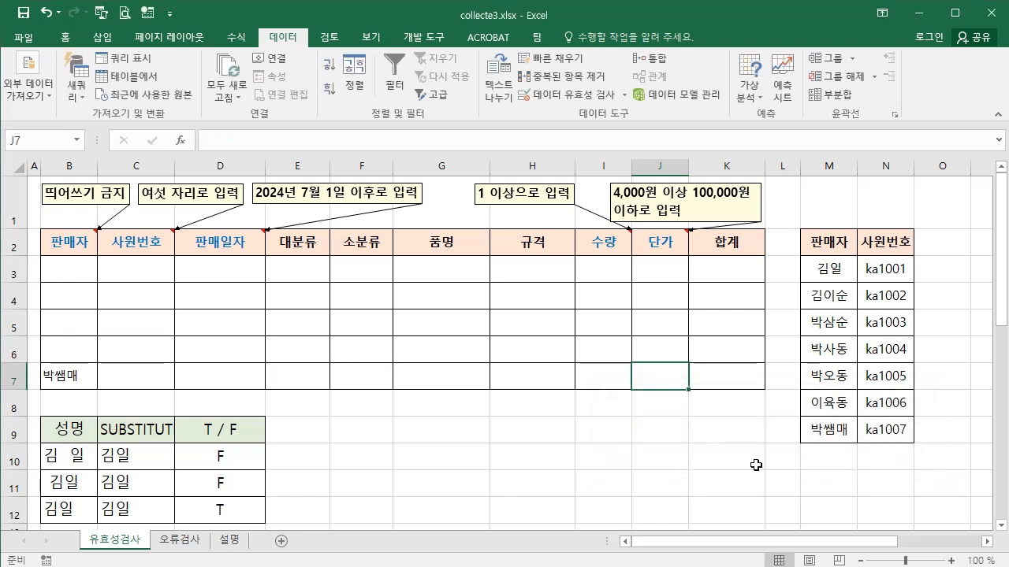
type("5000")
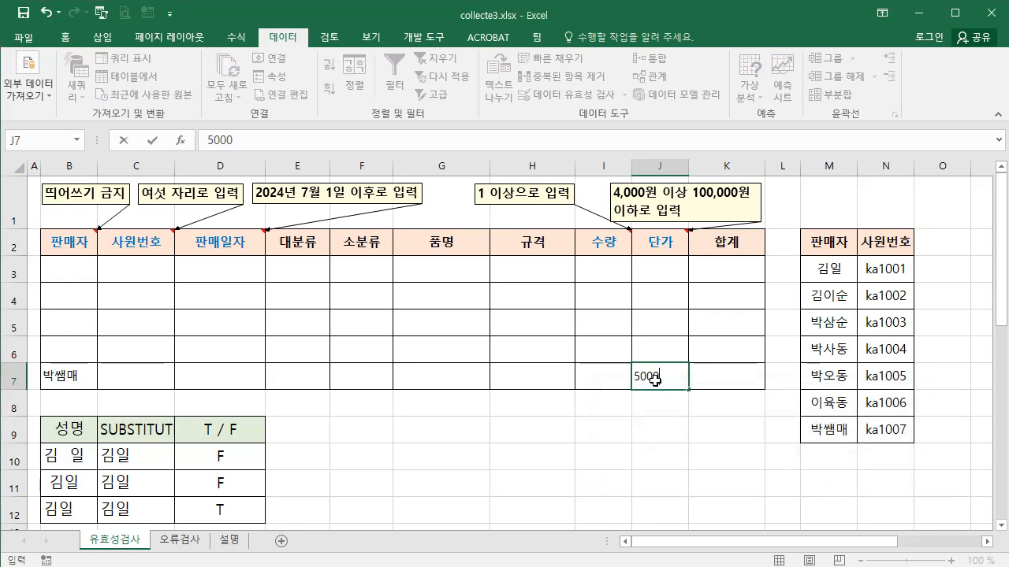
key("Return")
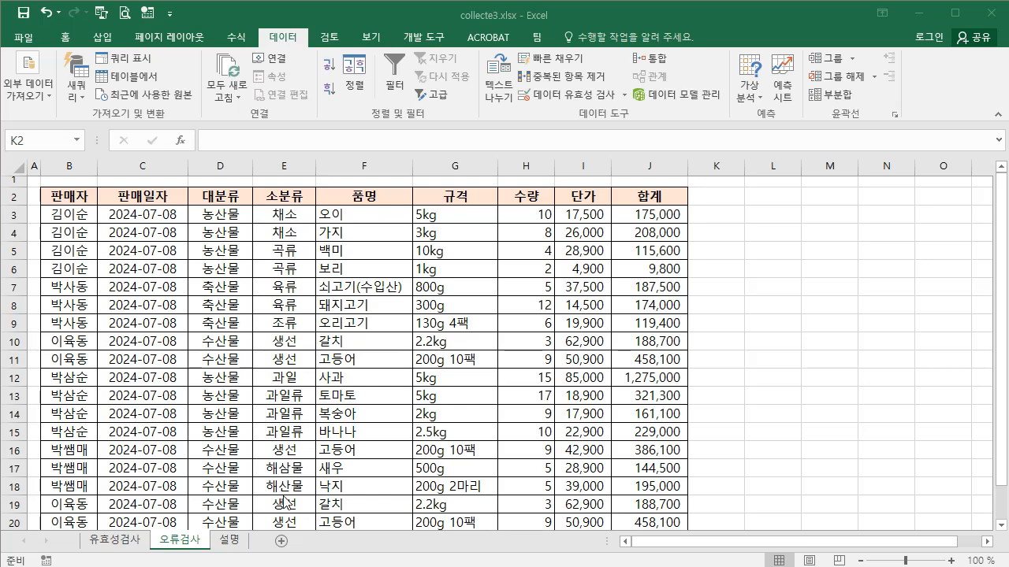
- Circle the invalid data in the sales table on the 오류검사 sheet, and clear the validation circles
left_click(287, 39)
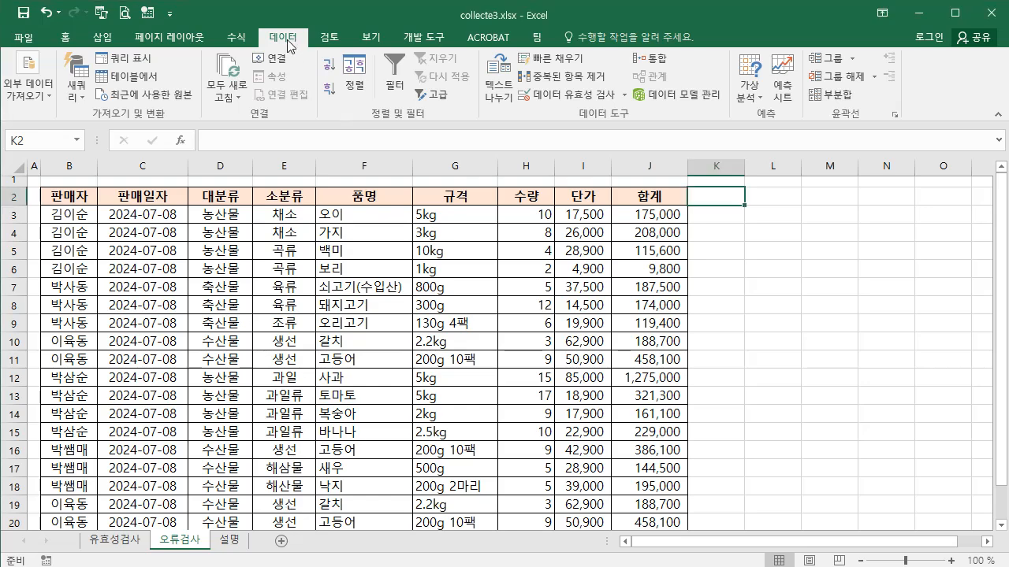
left_click(622, 96)
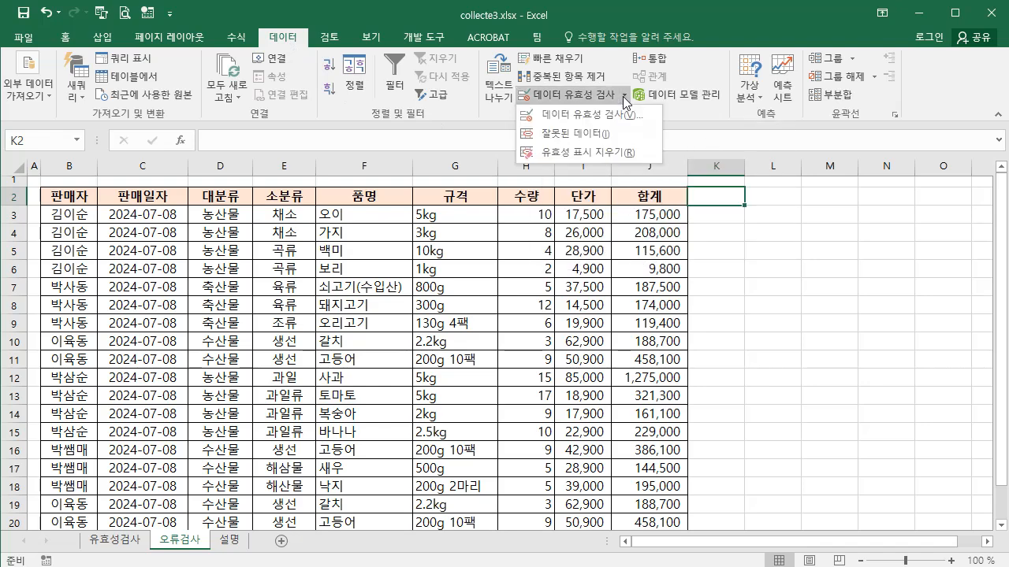
left_click(591, 135)
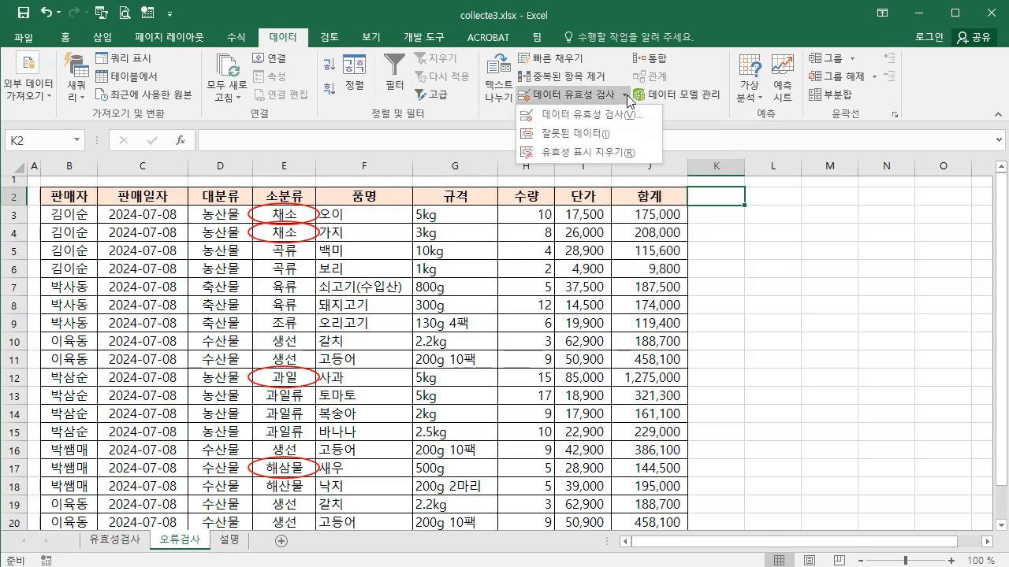
left_click(582, 152)
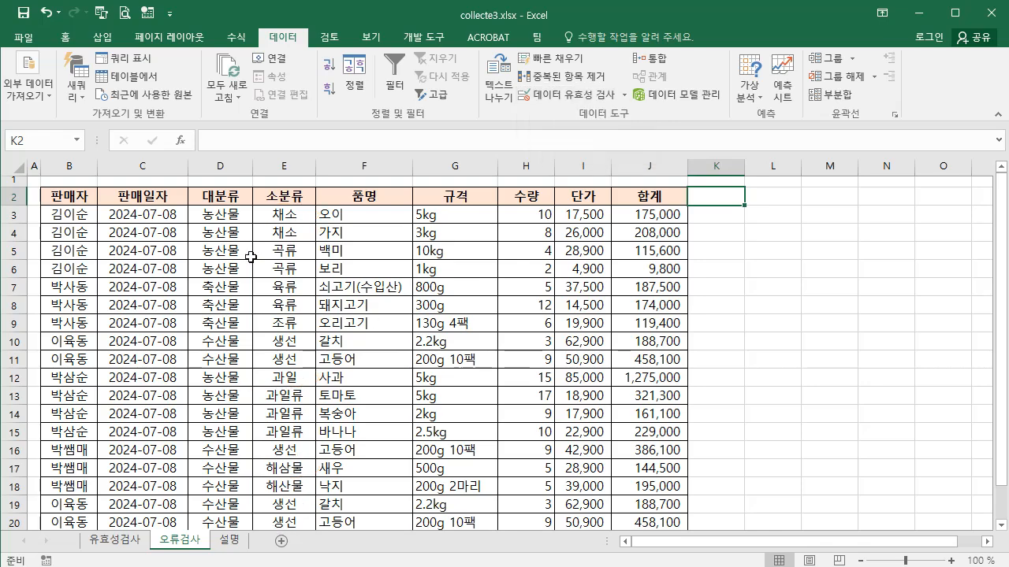